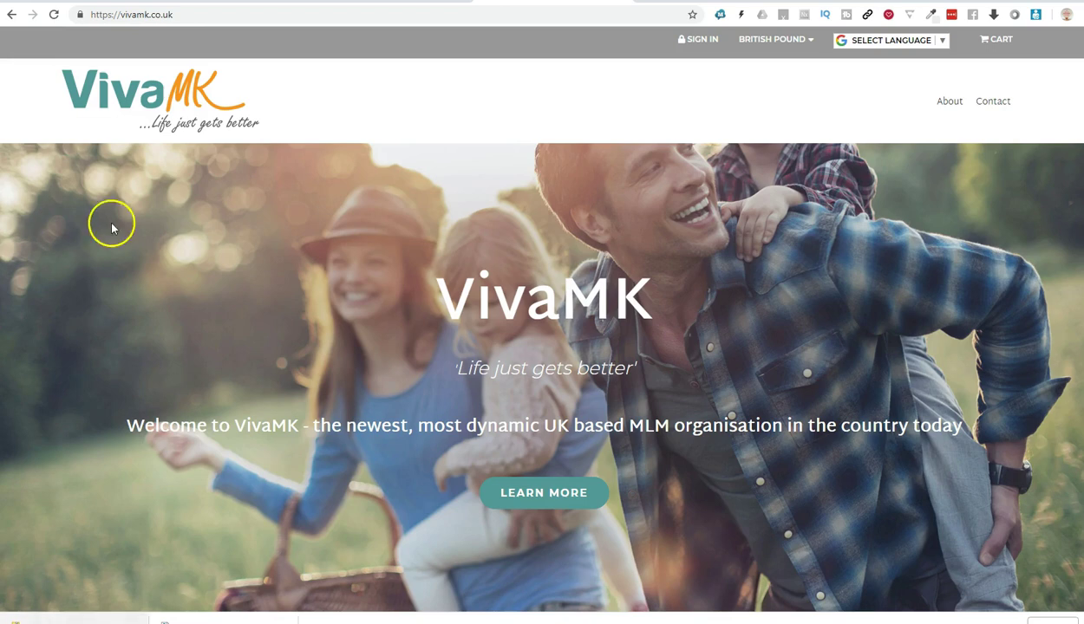
Sign in to the distributor account with the saved password and the captcha code.
left_click(707, 40)
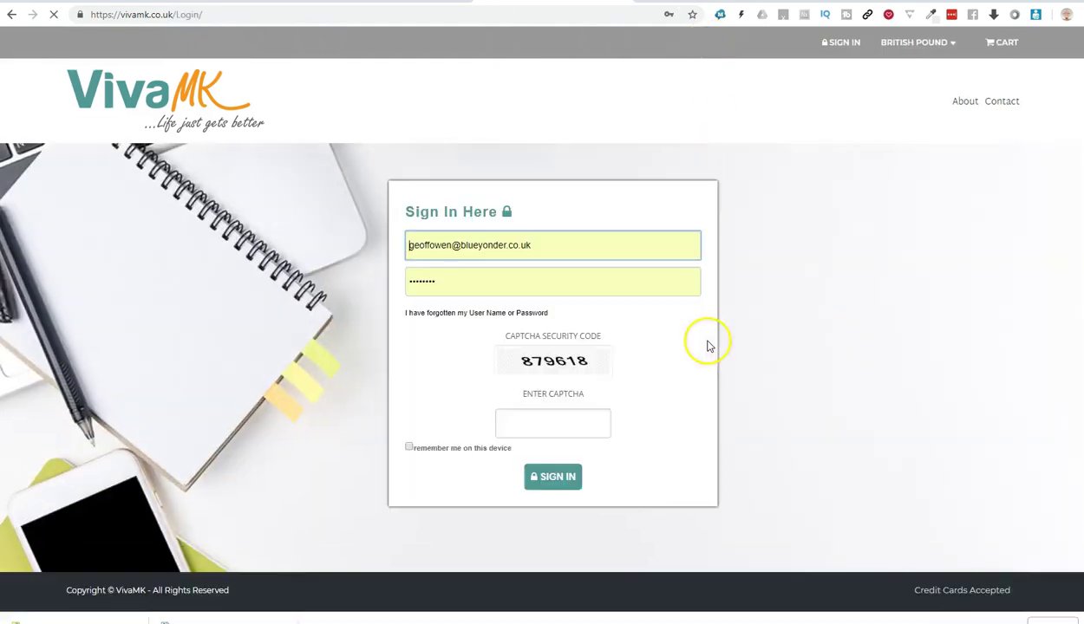
left_click(436, 281)
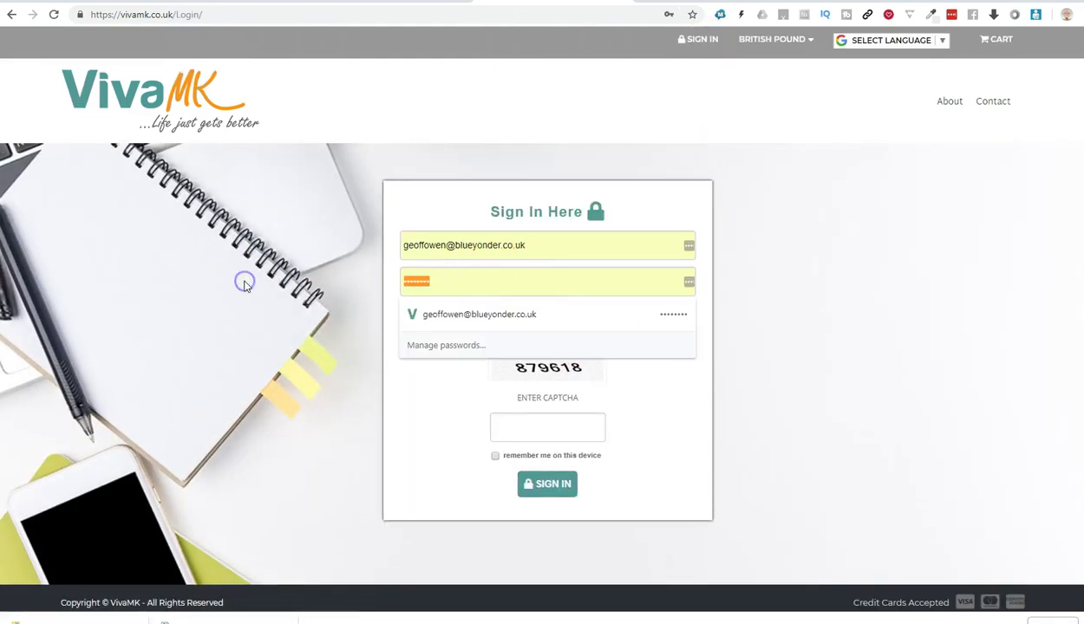
type("p")
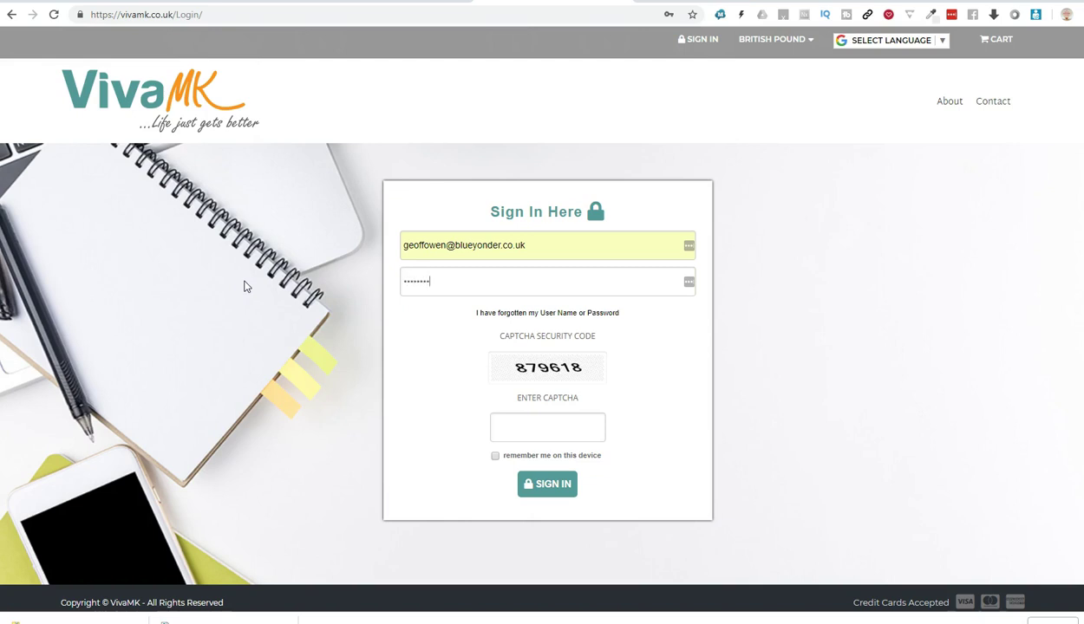
left_click(556, 436)
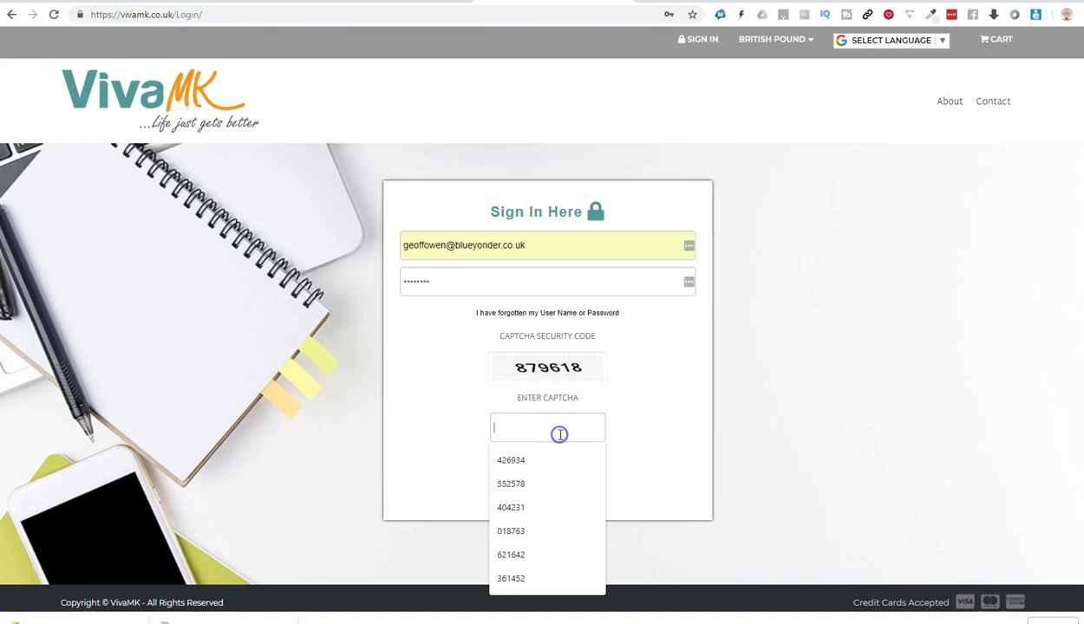
type("87")
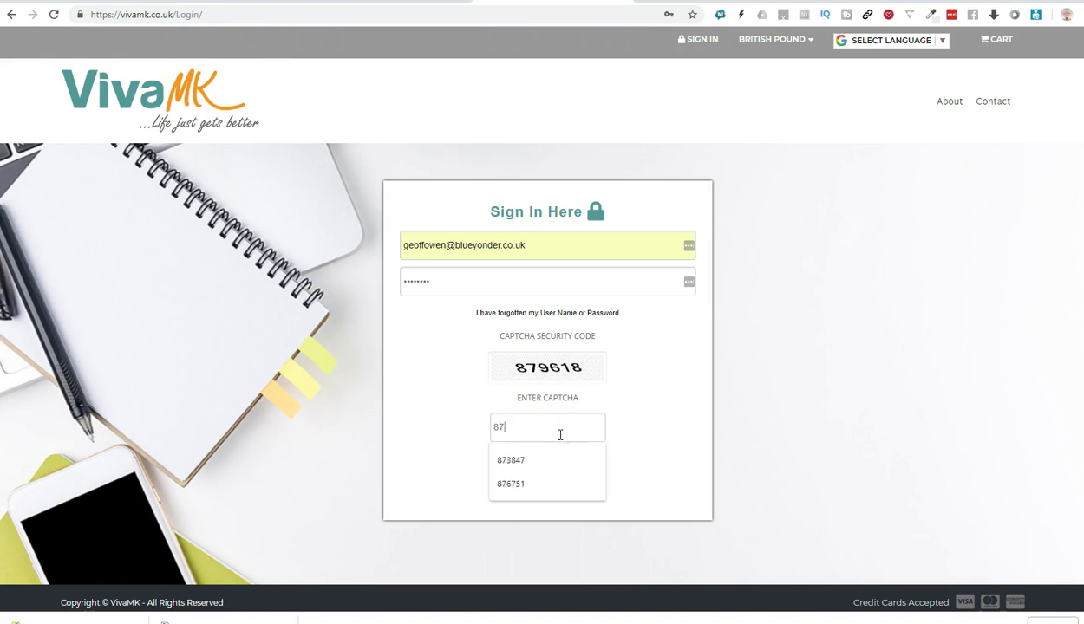
type("9618")
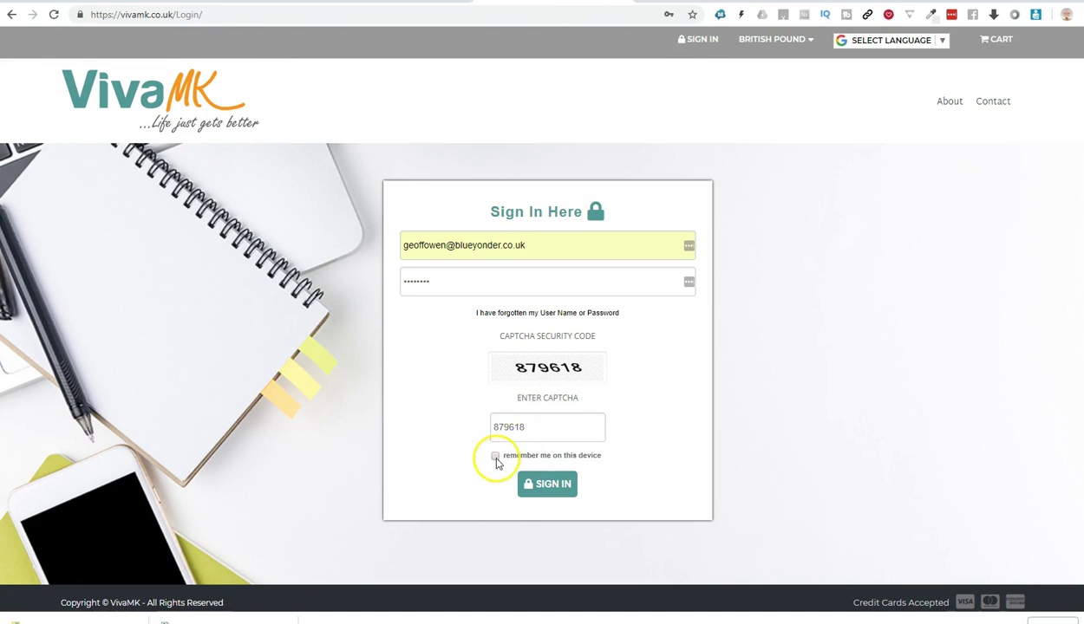
left_click(550, 485)
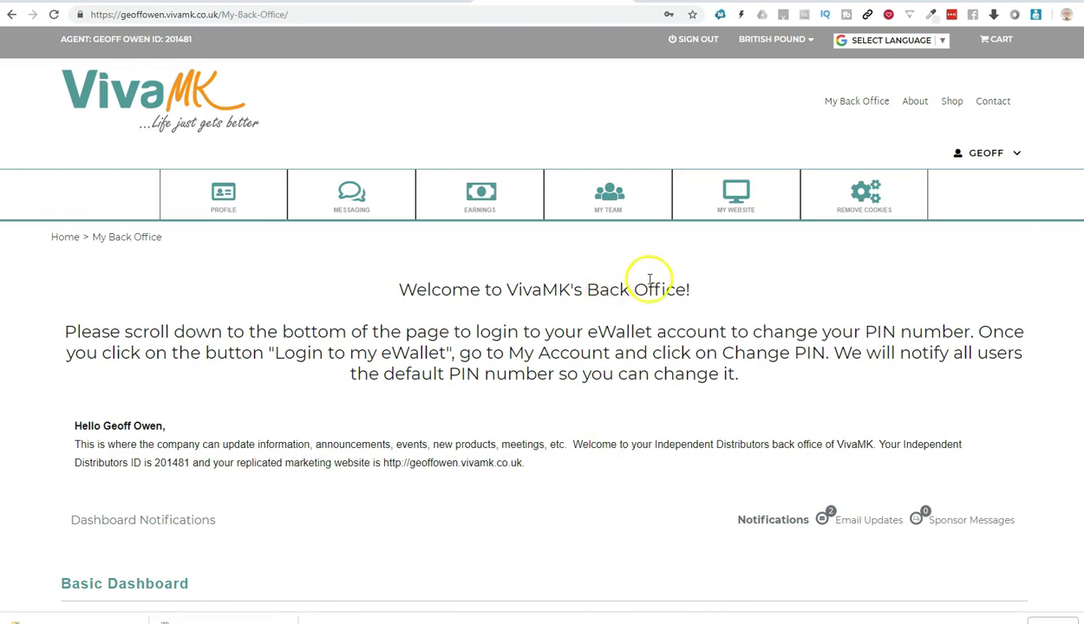
Go to Shop > Buy Now and search for 'sleep' to find Sleep Easy - Lavendar at £3.90.
mouse_move(954, 99)
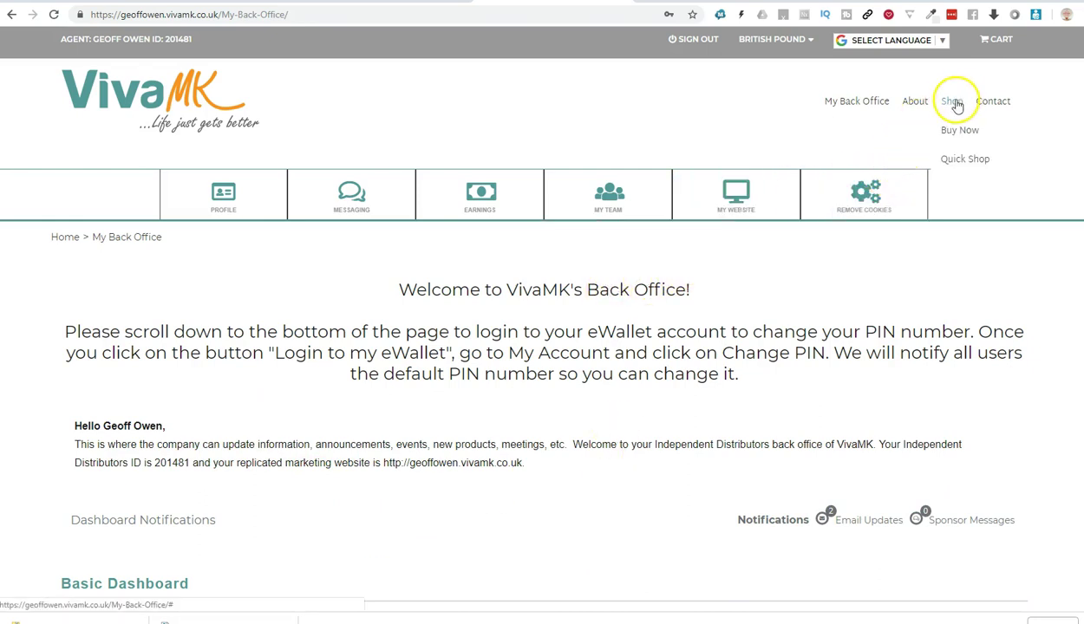
left_click(960, 134)
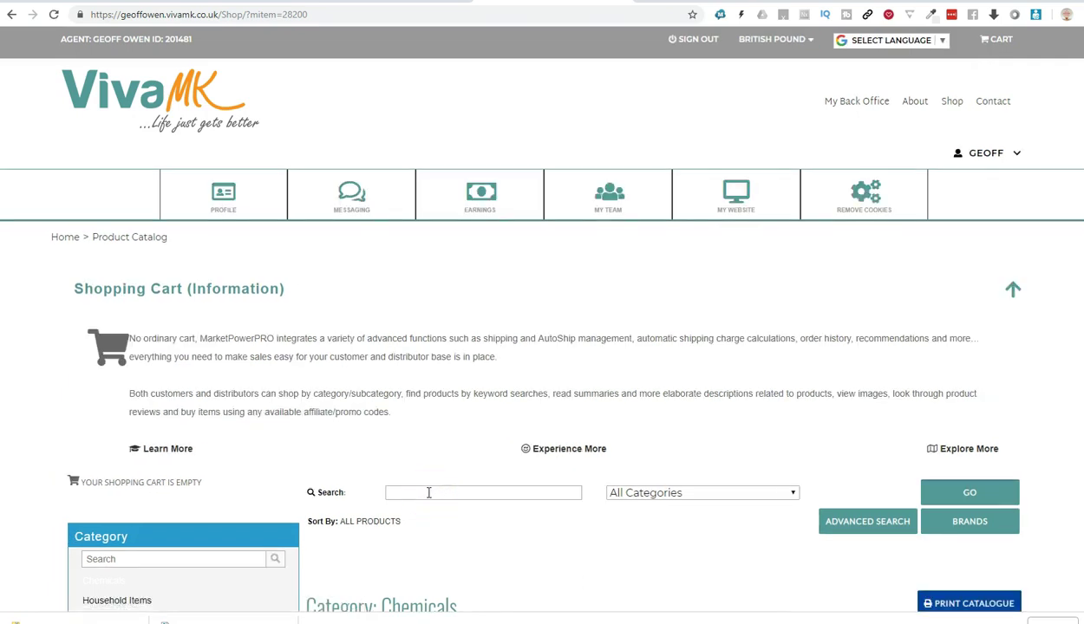
left_click(445, 494)
left_click(445, 493)
type("slee")
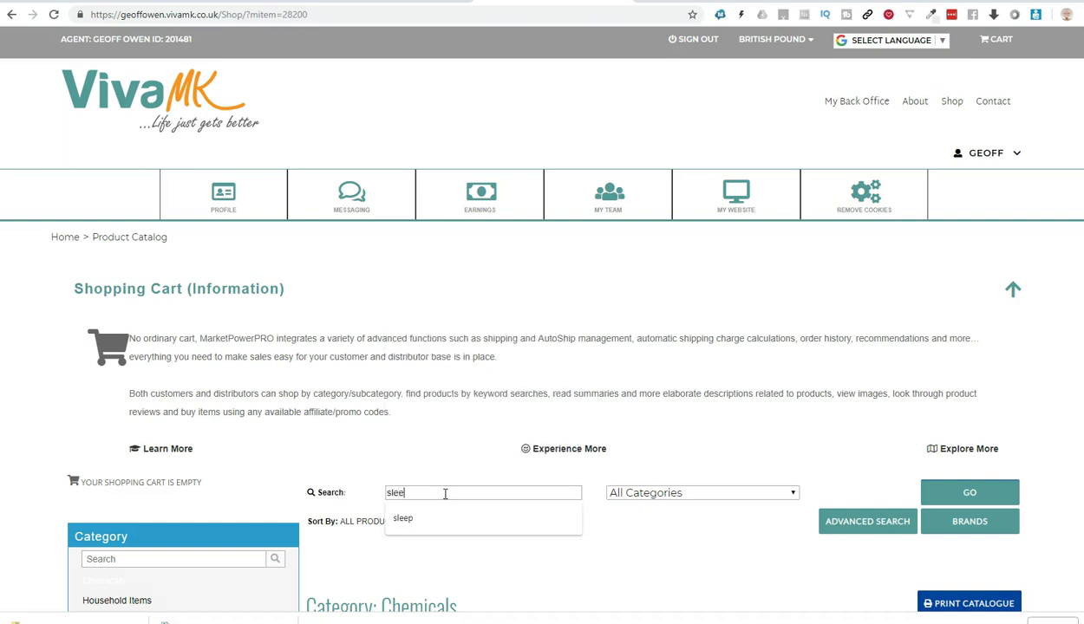
type("p")
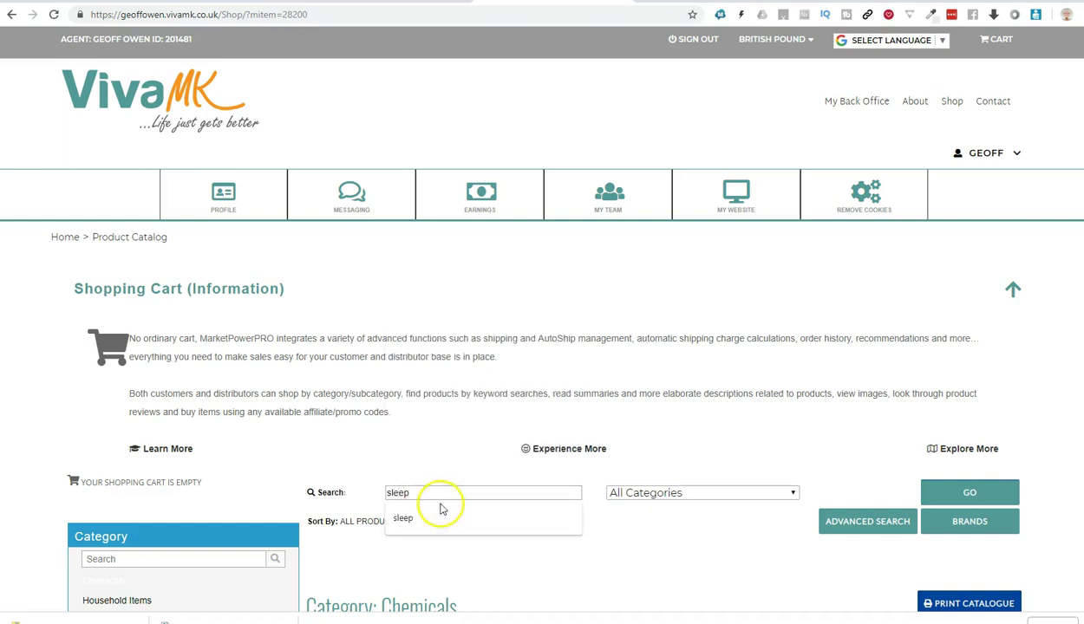
left_click(401, 518)
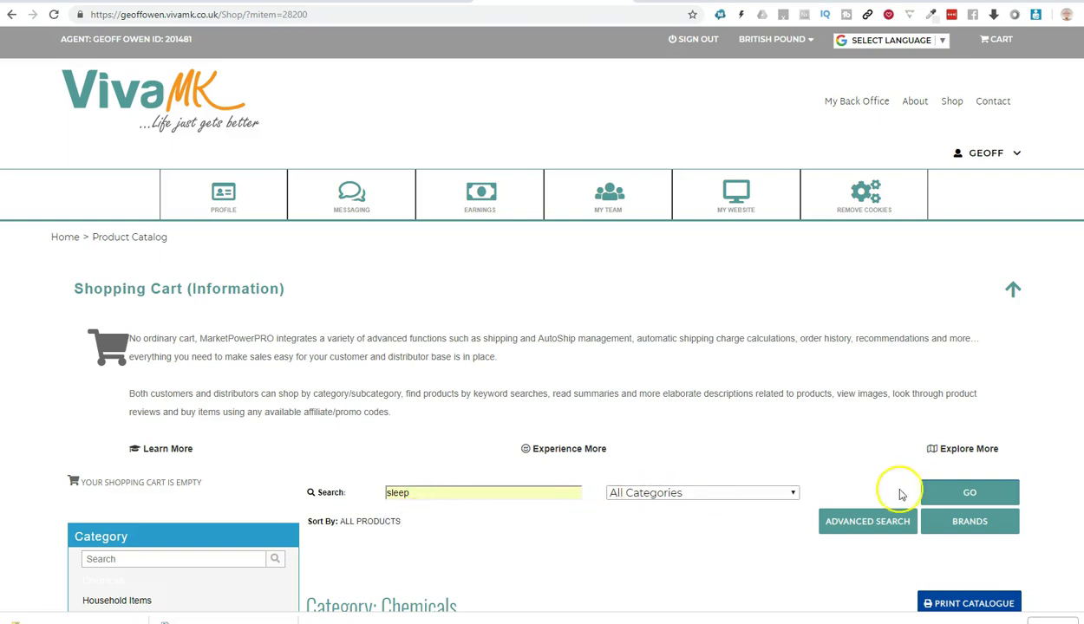
left_click(966, 495)
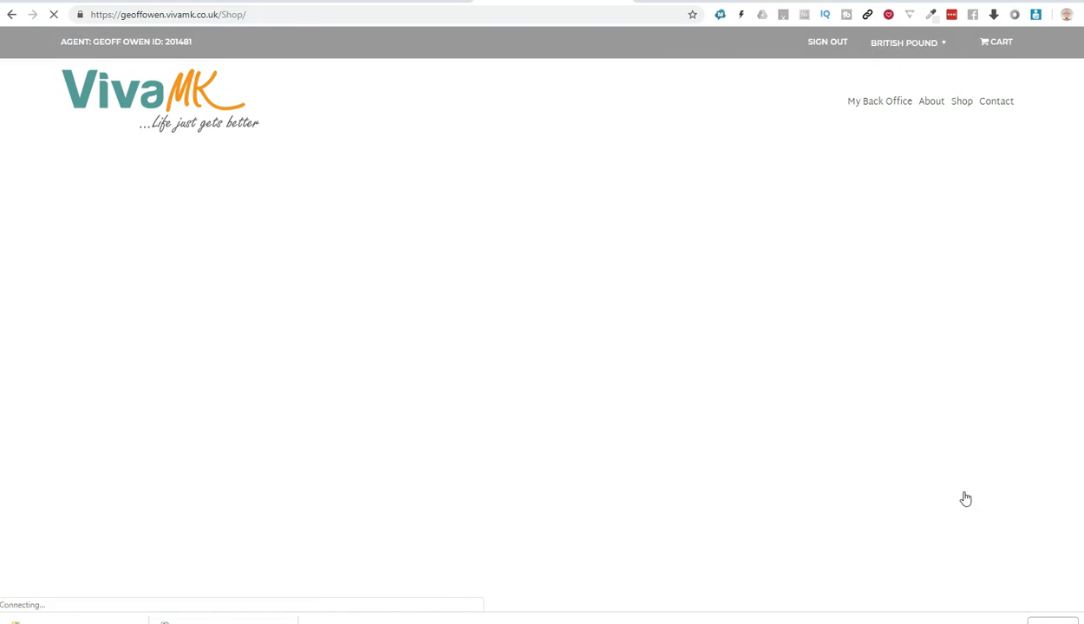
scroll(542, 312, "down", 3)
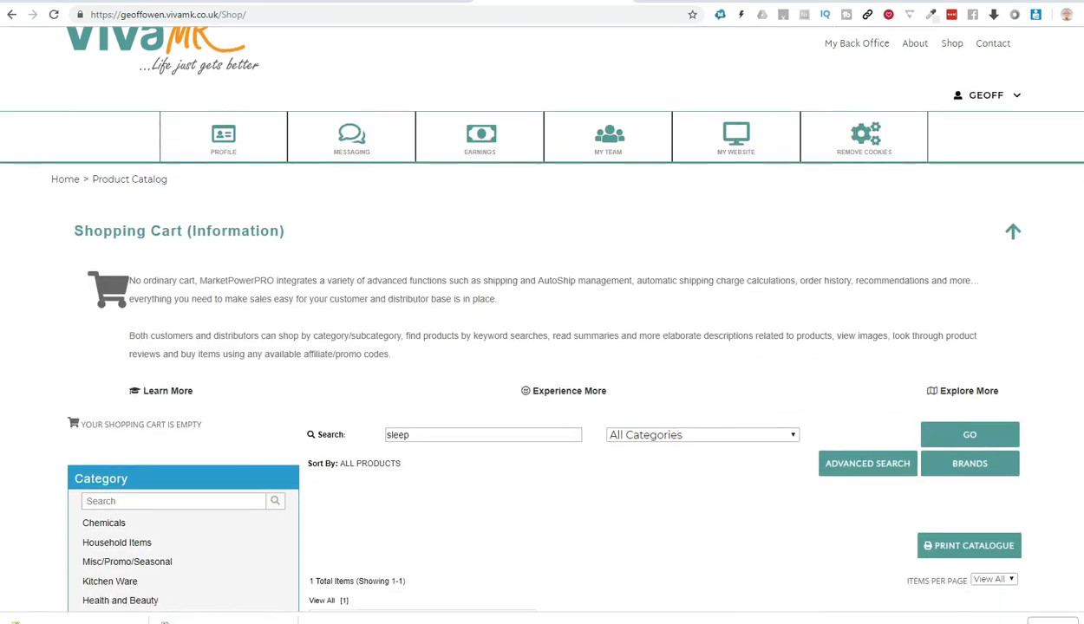
scroll(436, 358, "down", 2)
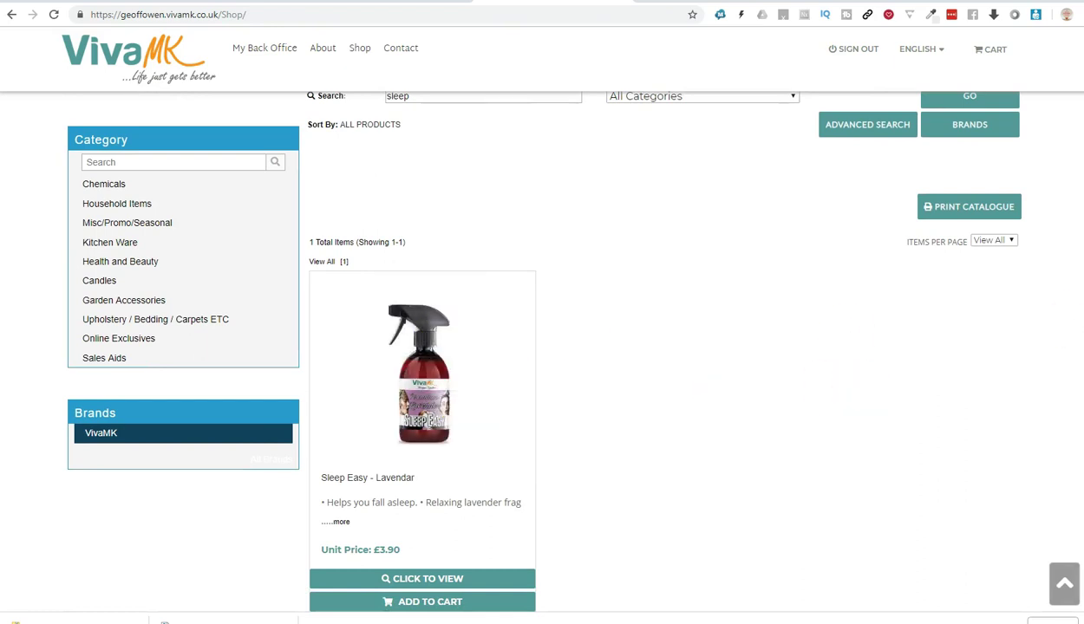
scroll(830, 387, "down", 1)
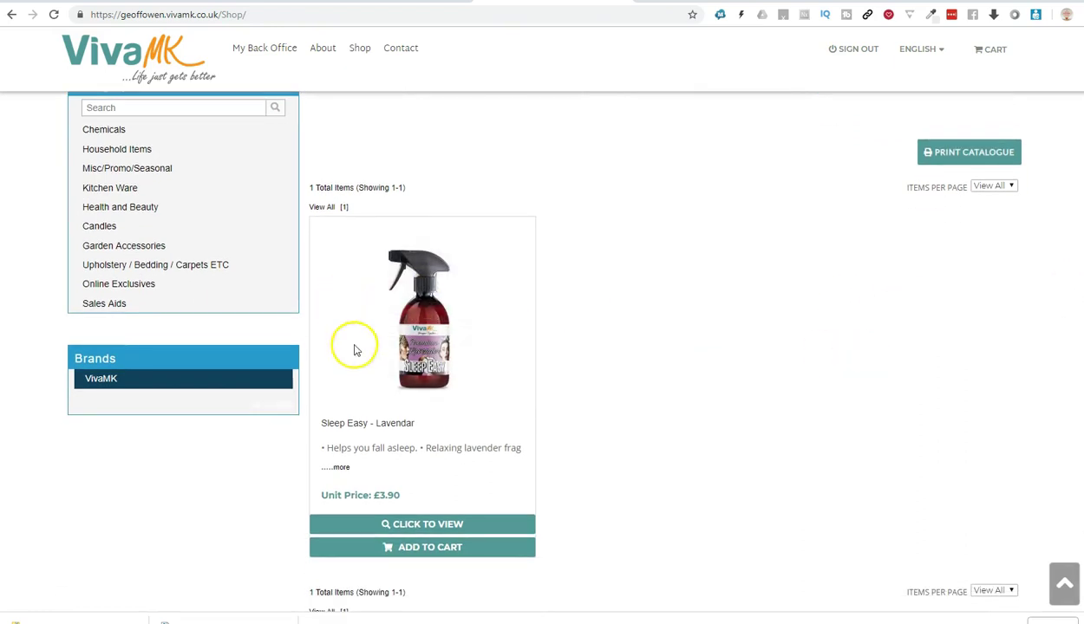
Add Sleep Easy - Lavendar to the cart and review the £3.90 cart summary.
left_click(412, 557)
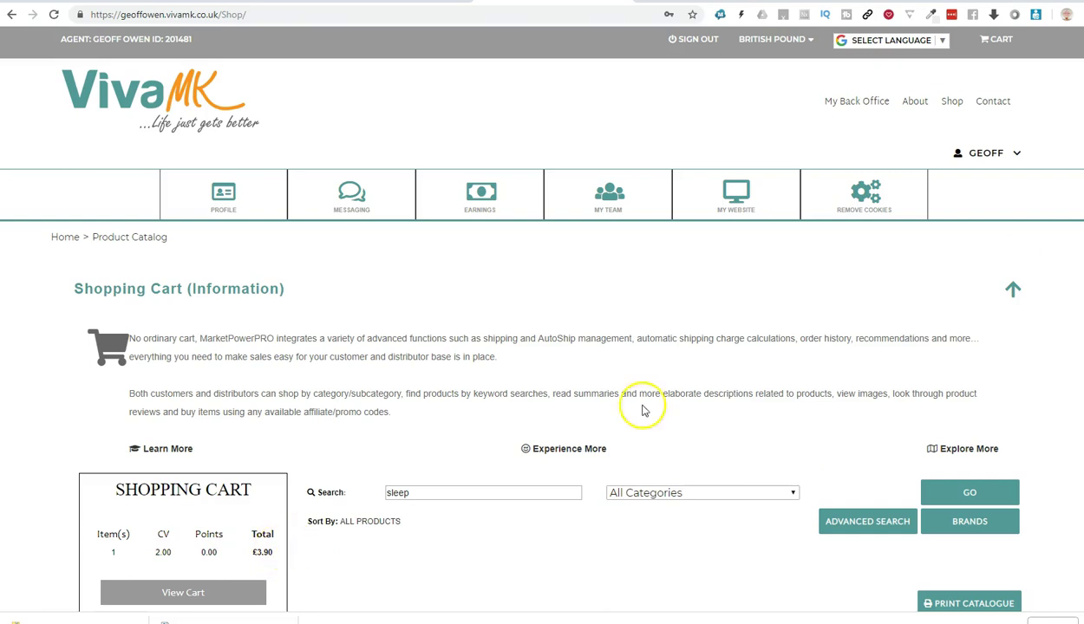
scroll(870, 341, "down", 1)
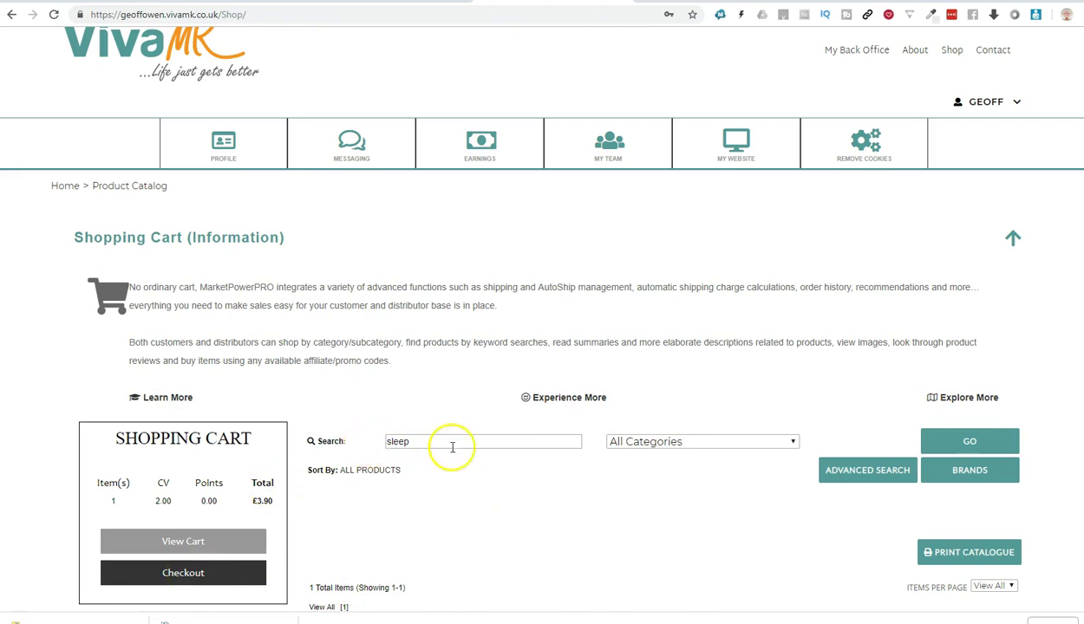
Start checkout and tick Ship to Different Address.
left_click(176, 579)
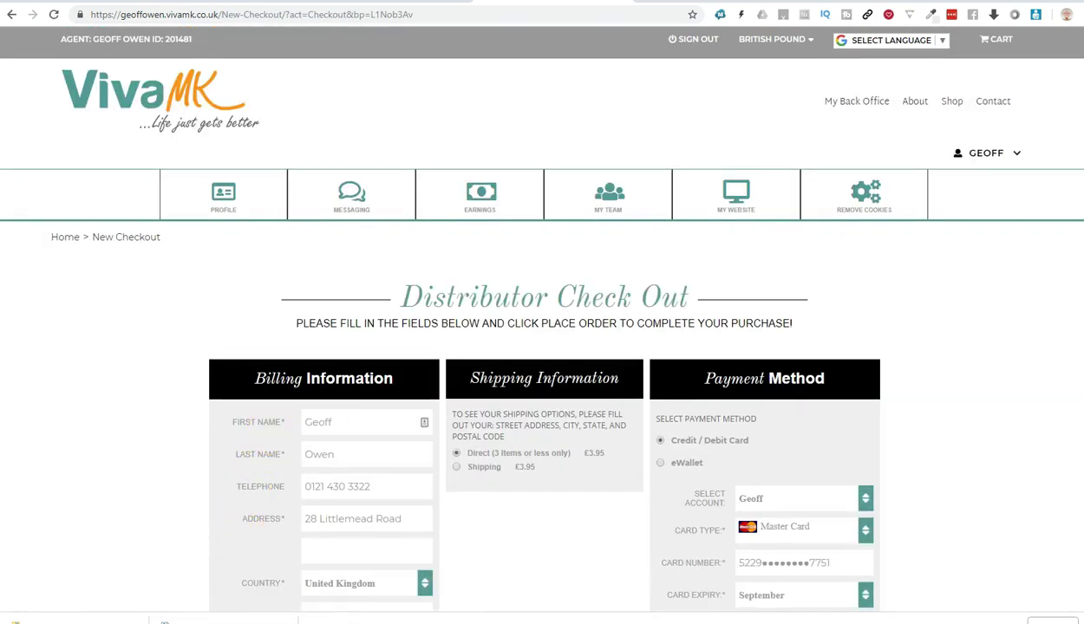
scroll(468, 177, "down", 2)
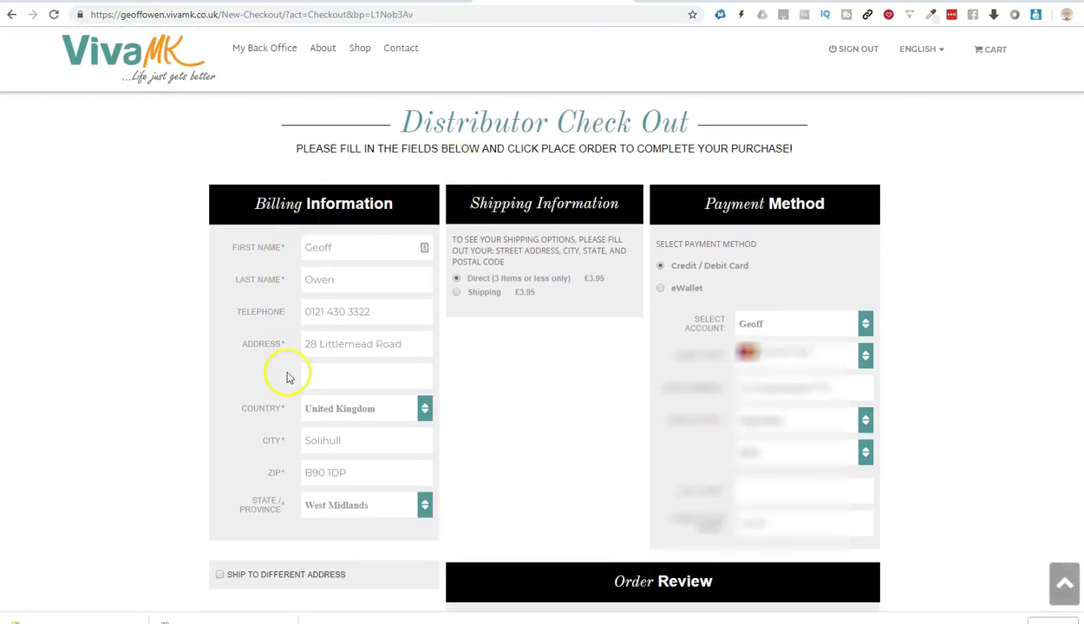
left_click(380, 350)
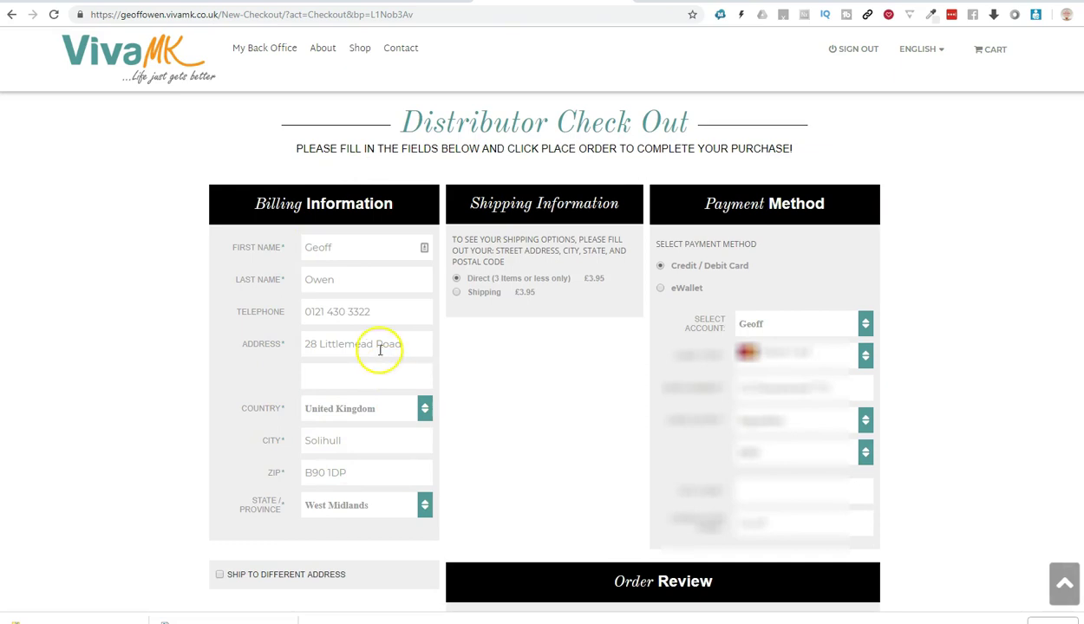
left_click(220, 575)
left_click(476, 527)
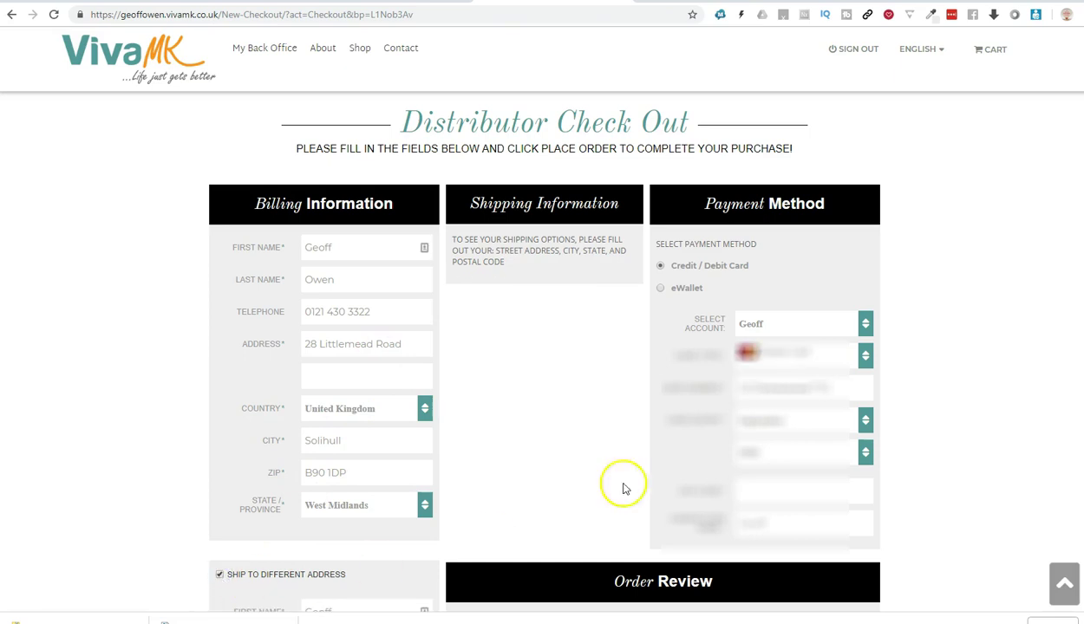
Clear the shipping Telephone number, leaving the field empty.
scroll(393, 199, "down", 5)
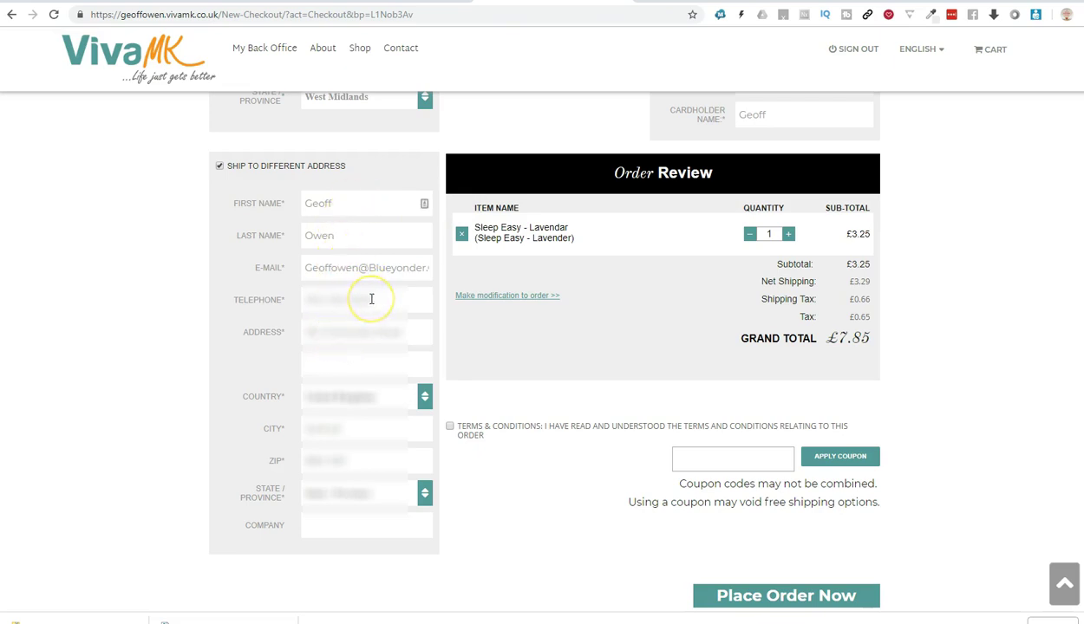
left_click_drag(374, 299, 302, 300)
key("BackSpace")
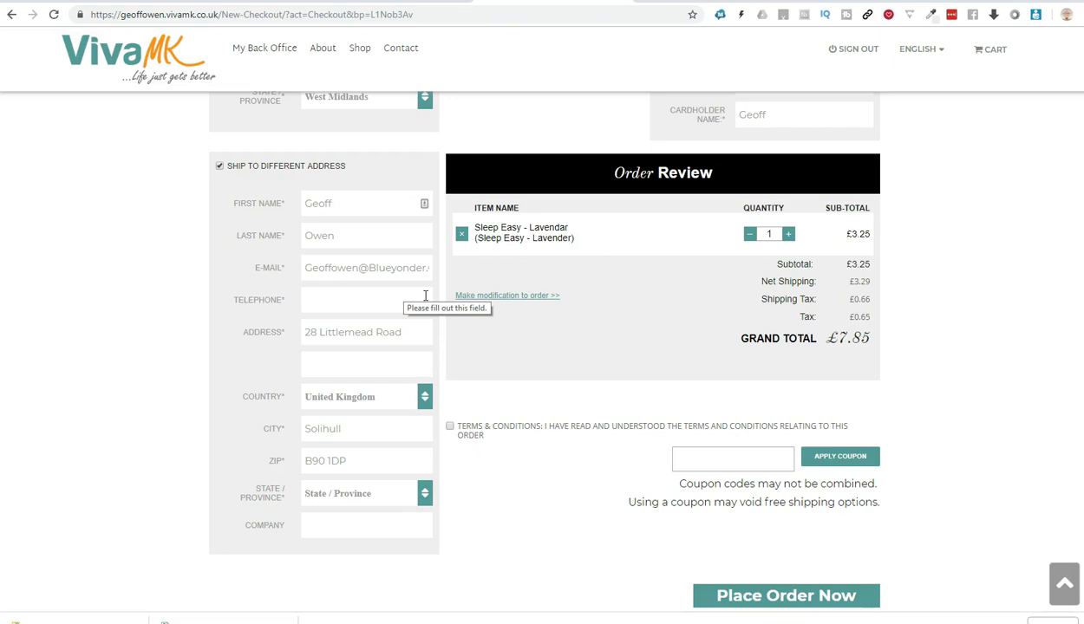
left_click(428, 290)
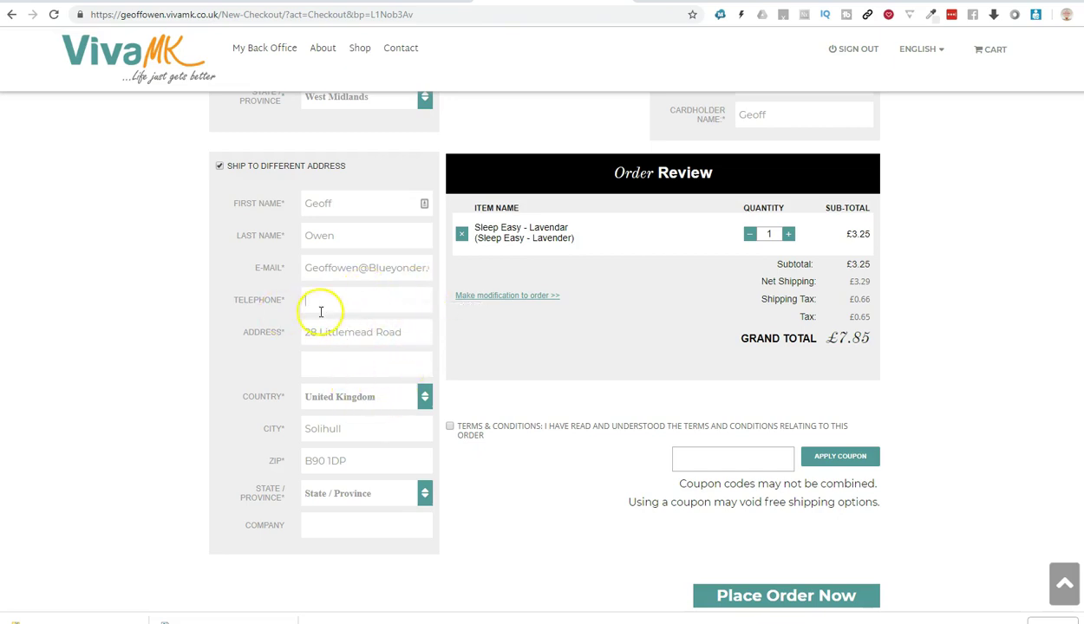
left_click(373, 290)
Choose the Shipping option at £3.95 and confirm the £7.85 grand total in Order Review.
left_click(221, 167)
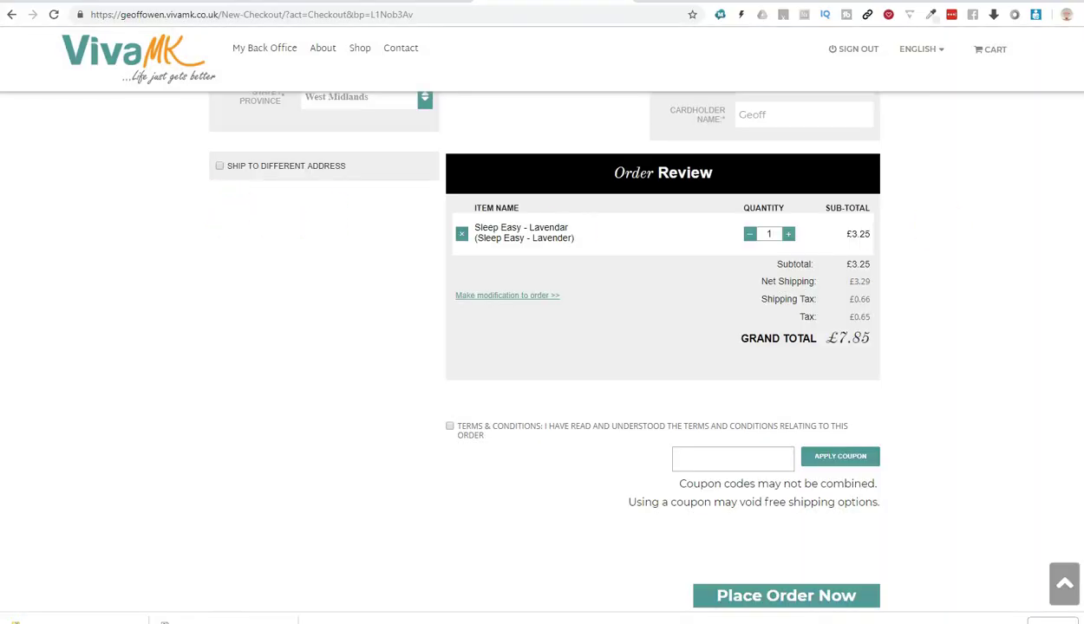
scroll(542, 346, "up", 6)
scroll(542, 347, "down", 1)
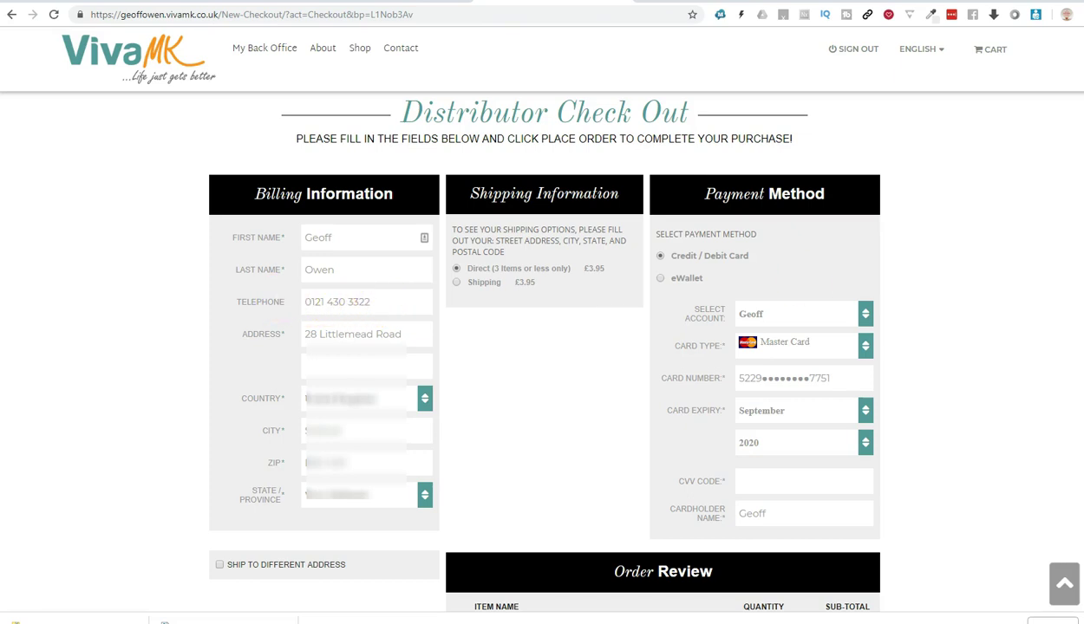
scroll(520, 260, "up", 2)
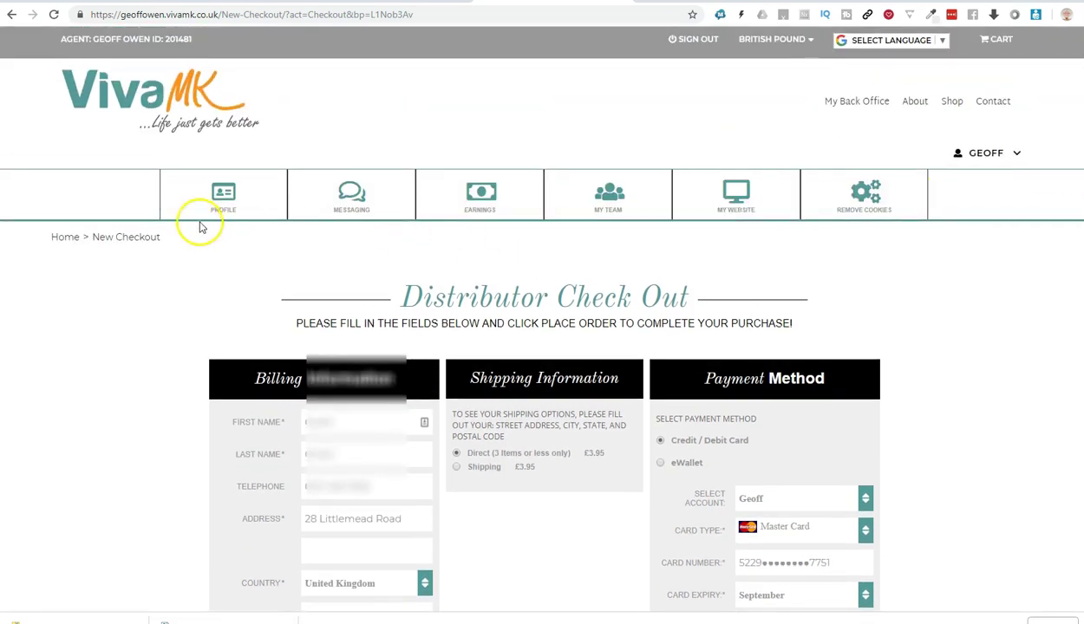
mouse_move(215, 211)
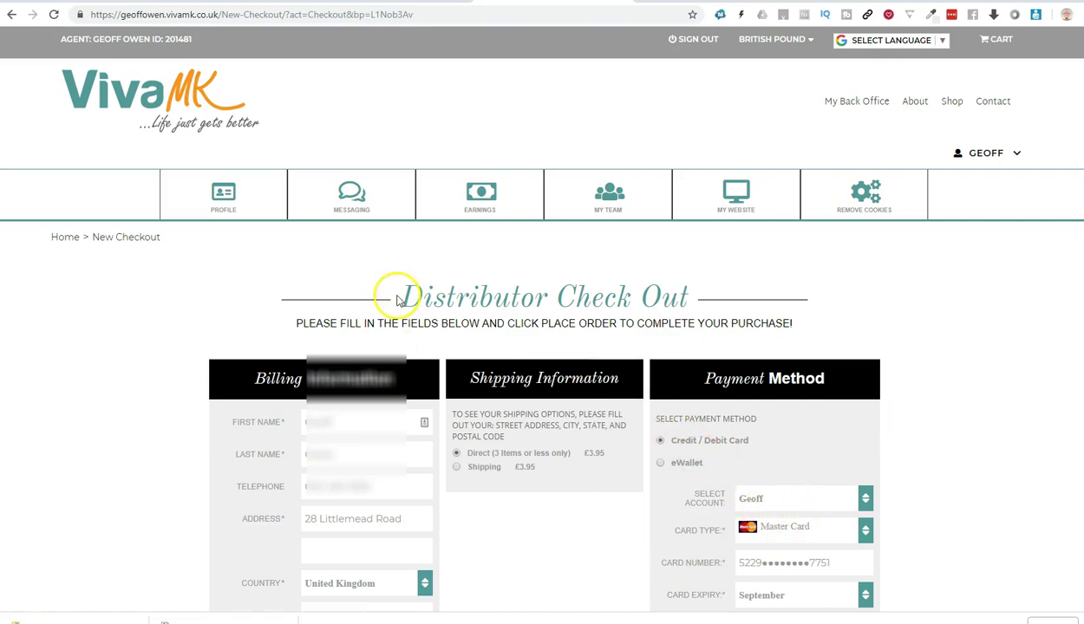
mouse_move(251, 192)
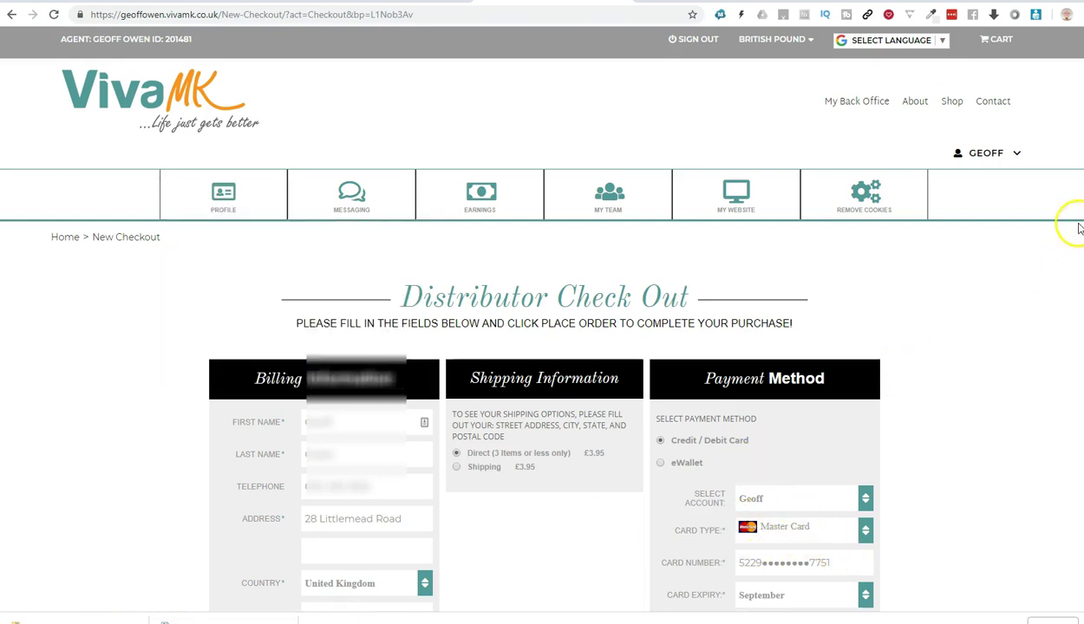
scroll(542, 347, "down", 1)
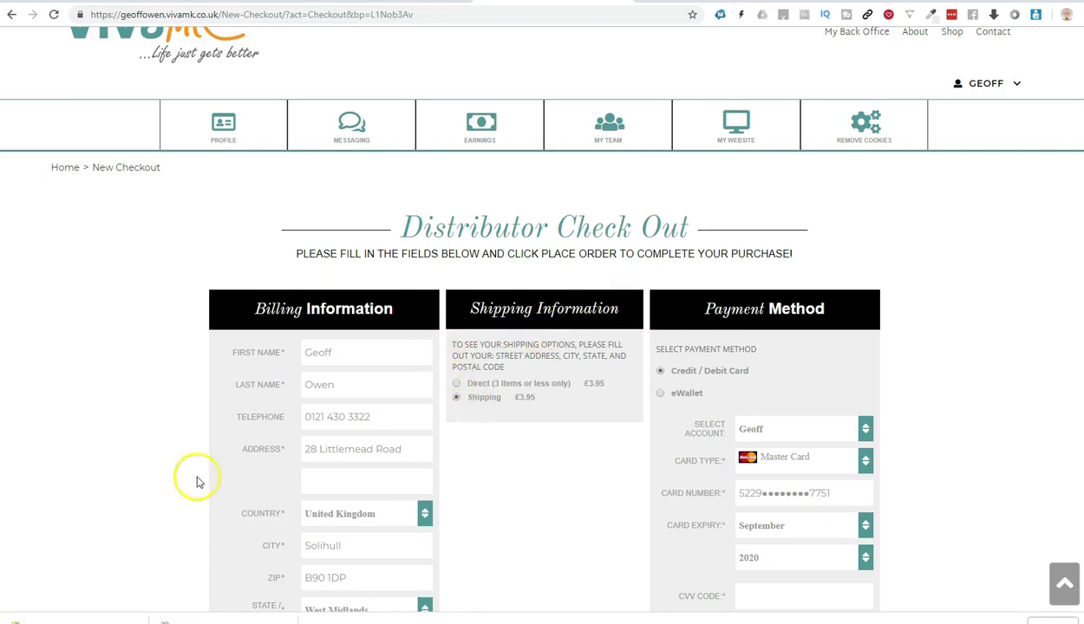
scroll(284, 411, "down", 5)
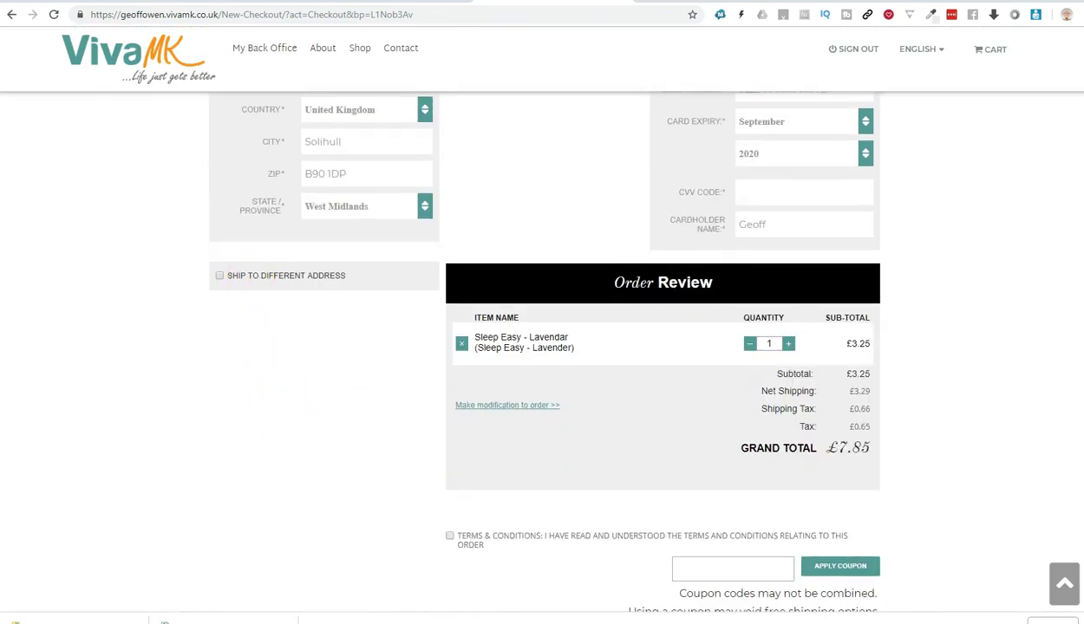
scroll(805, 375, "up", 4)
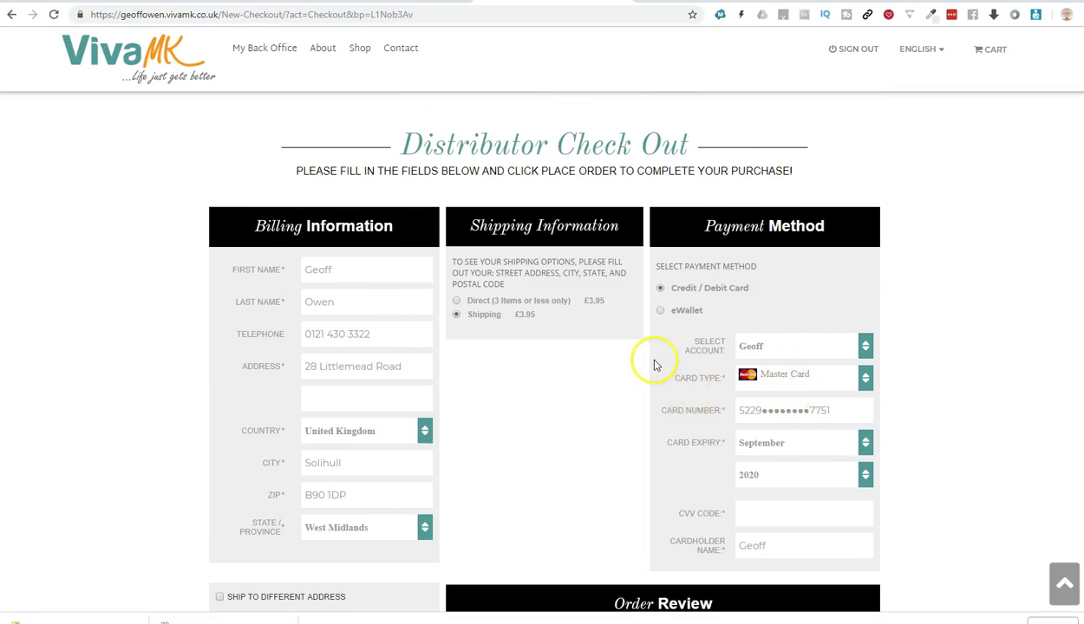
Switch the payment method to eWallet and place the cursor in the PIN field.
left_click(660, 310)
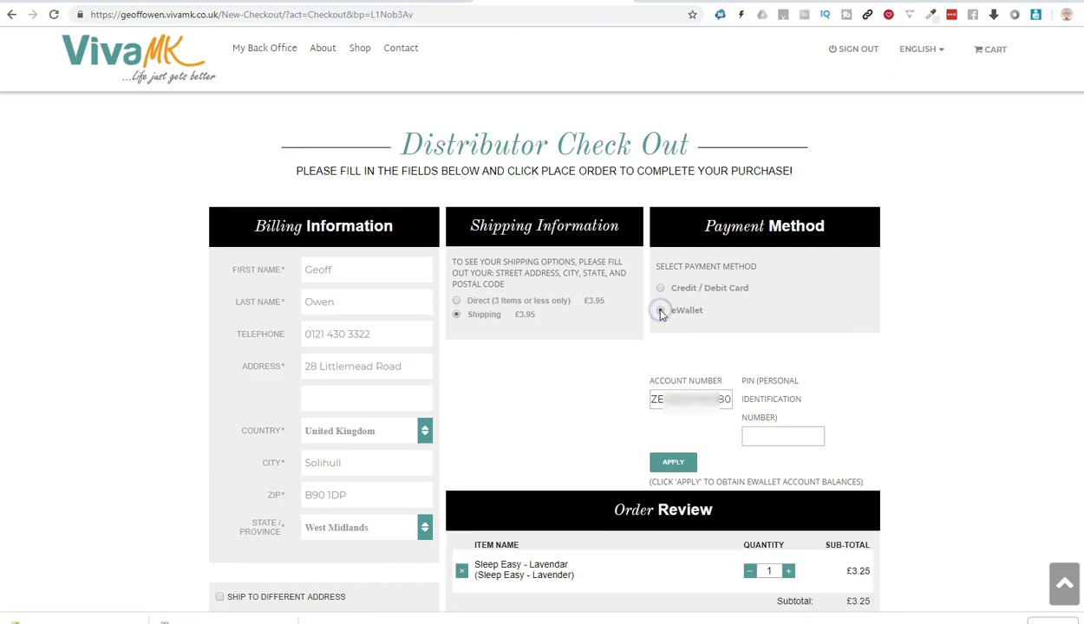
left_click(771, 438)
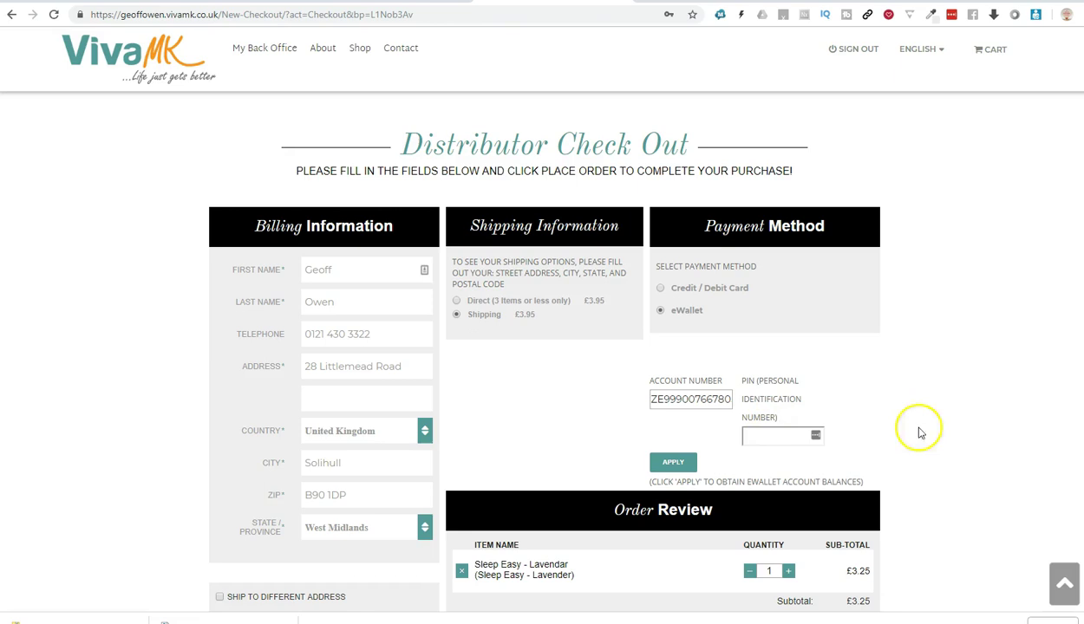
scroll(919, 429, "up", 2)
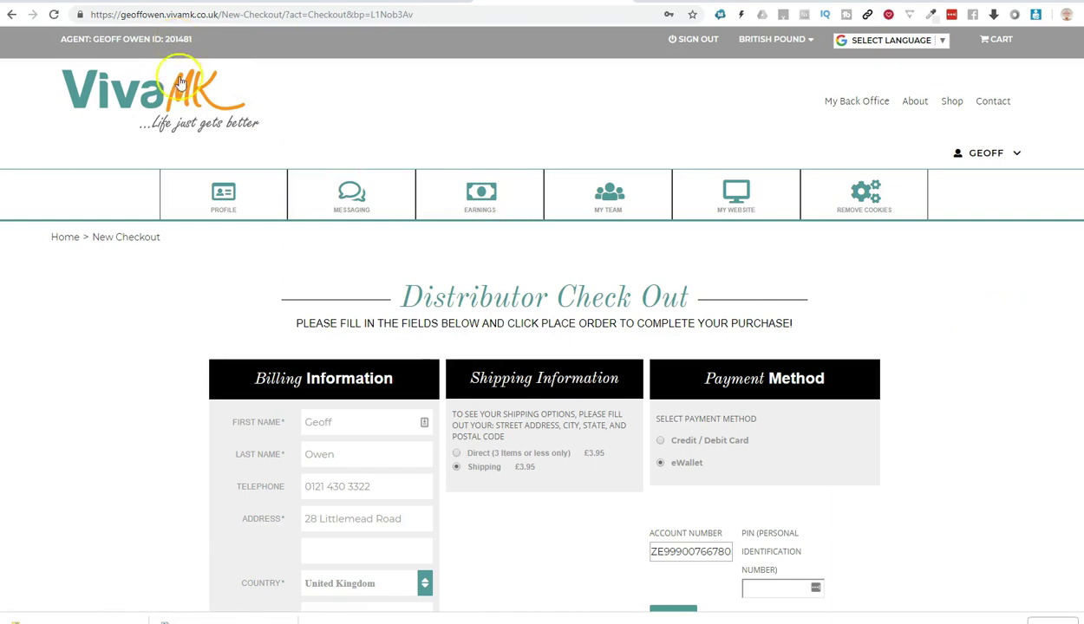
View Profile > Personal Information, then go back to the New Checkout page.
mouse_move(218, 193)
left_click(216, 238)
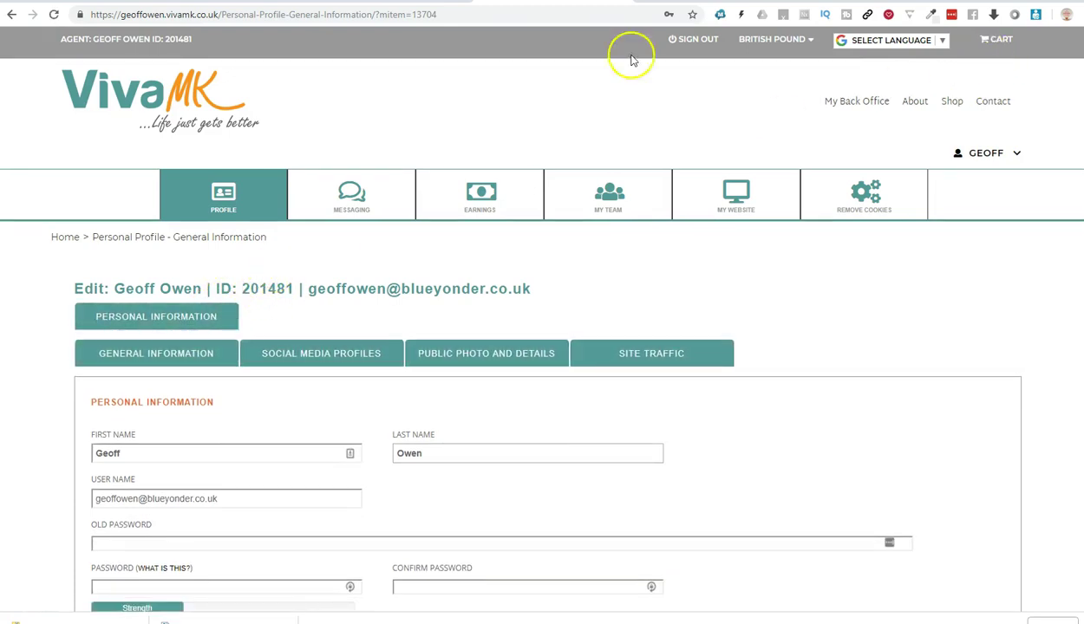
left_click(11, 15)
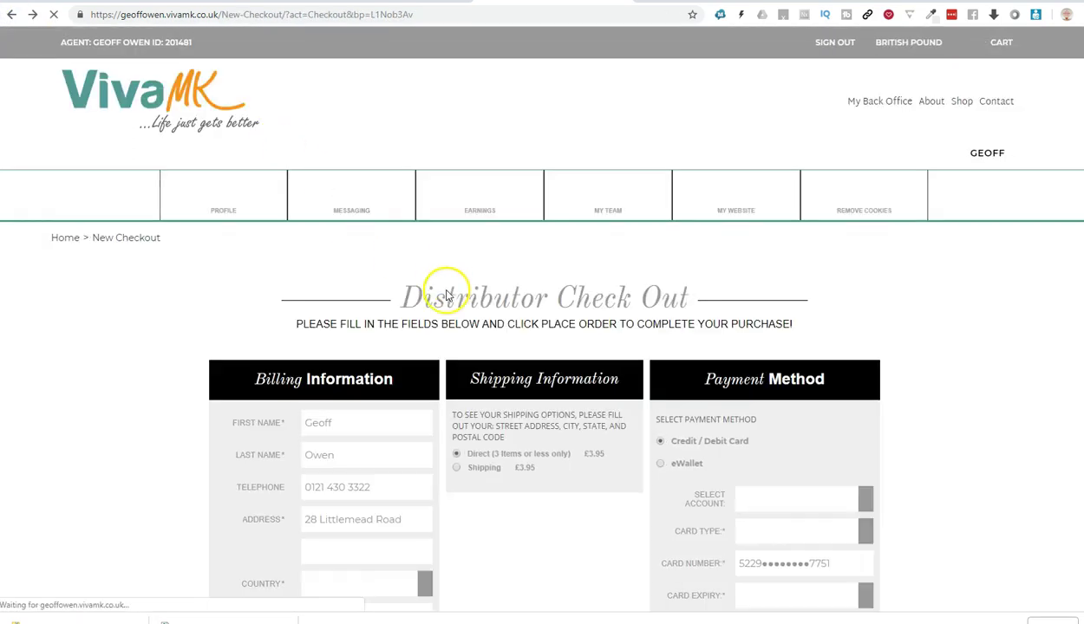
Select eWallet, enter the PIN, and apply it to draw 7.85 from the 25.00 cash account.
left_click(662, 464)
left_click(769, 588)
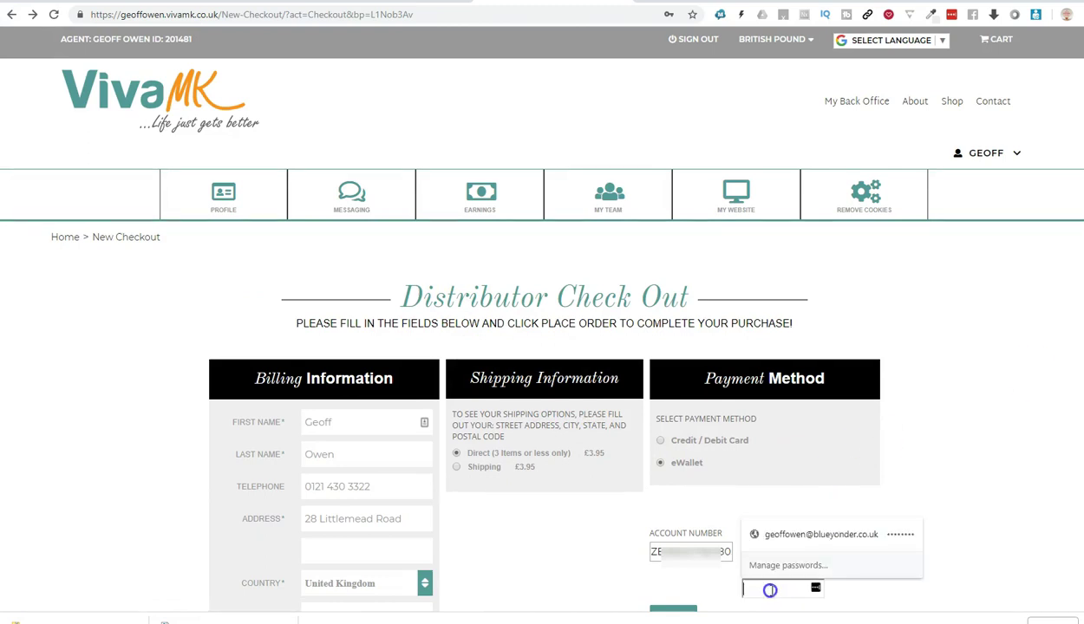
key("Escape")
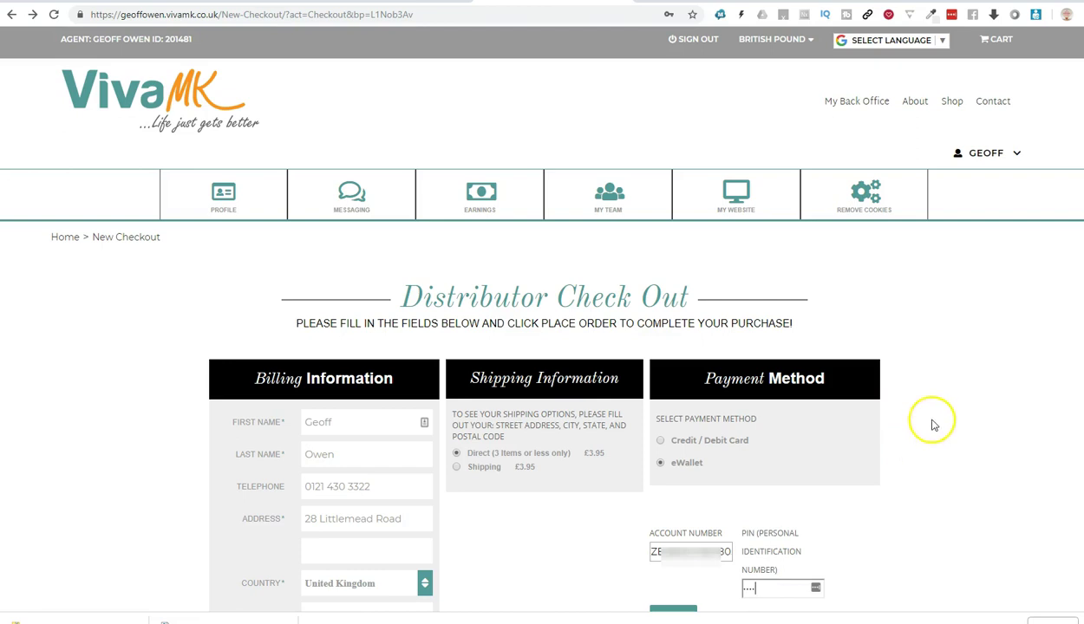
scroll(928, 420, "down", 2)
scroll(965, 387, "down", 2)
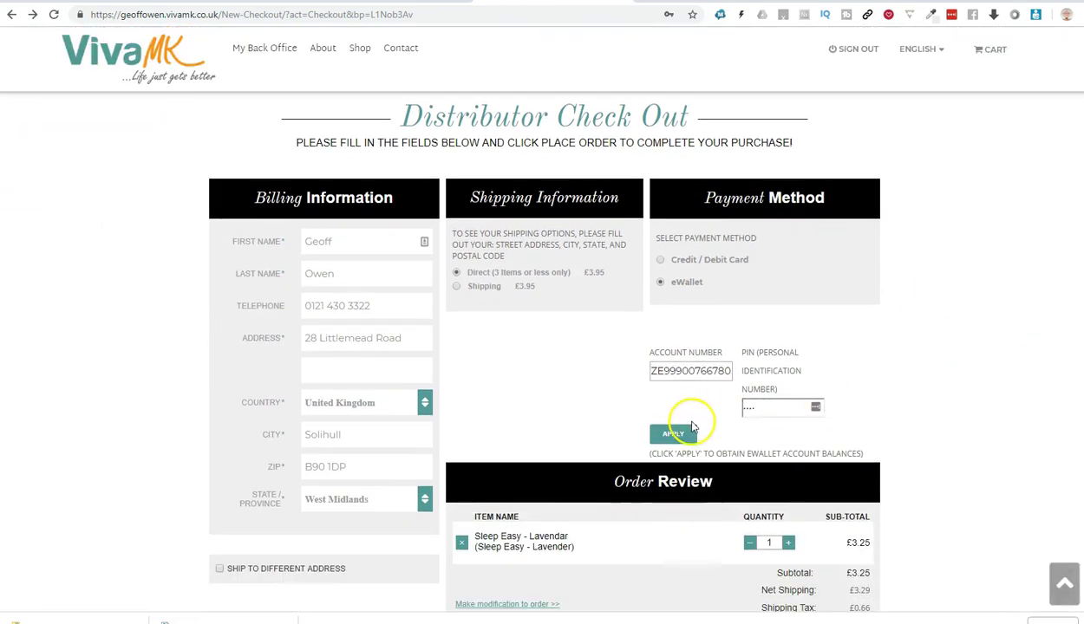
left_click(679, 435)
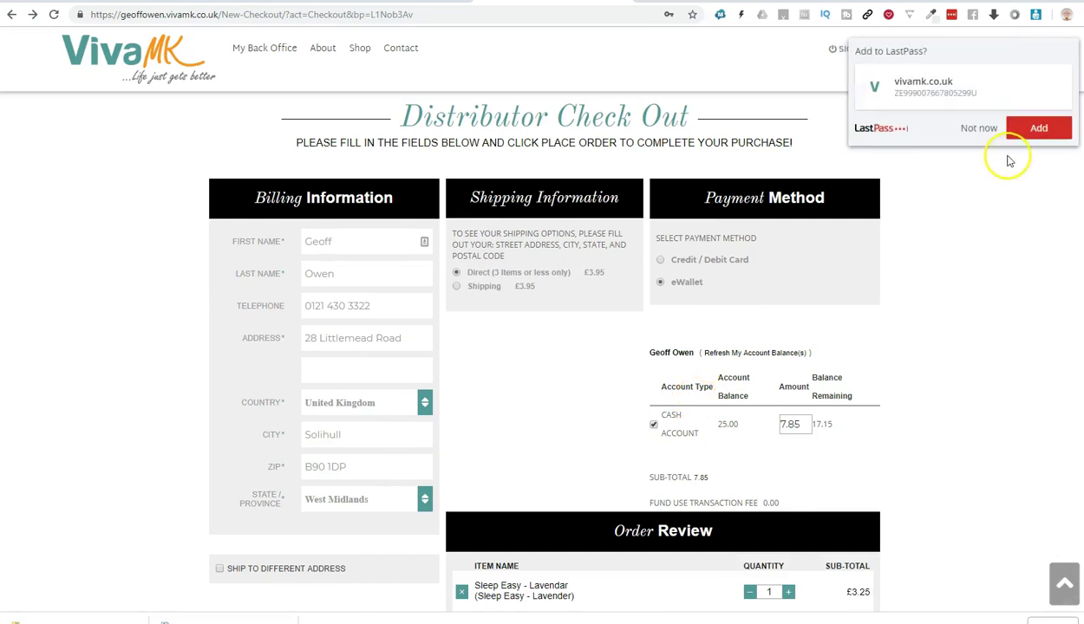
Decline the Add to LastPass offer and check the 7.85 eWallet amount against the grand total.
left_click(985, 127)
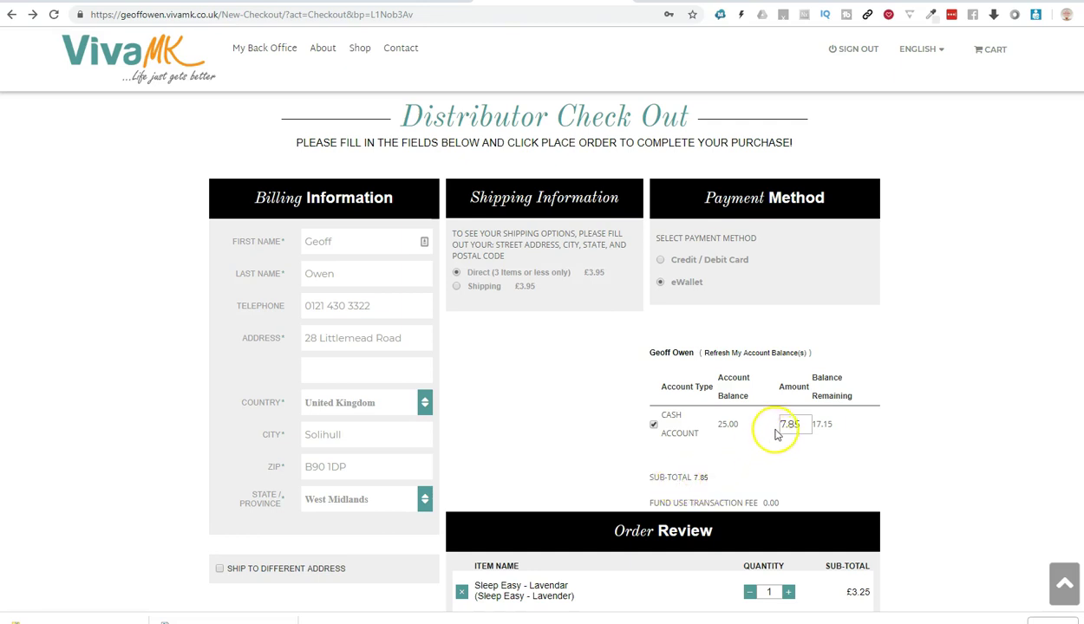
scroll(1041, 338, "down", 1)
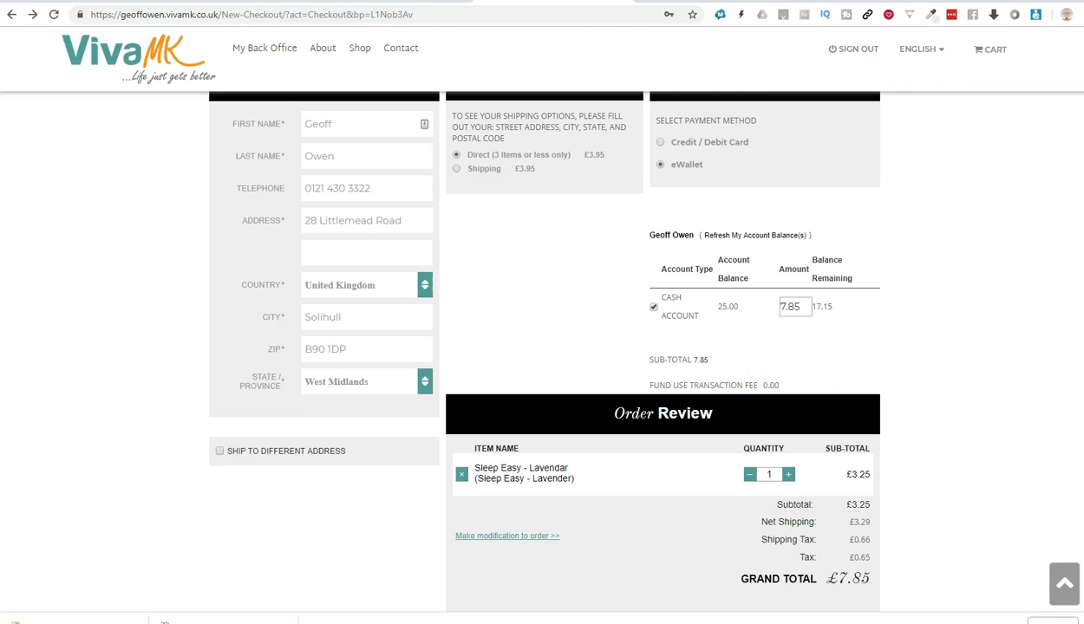
Accept the Terms & Conditions and place the order to bring up the confirmation prompt.
scroll(542, 347, "down", 2)
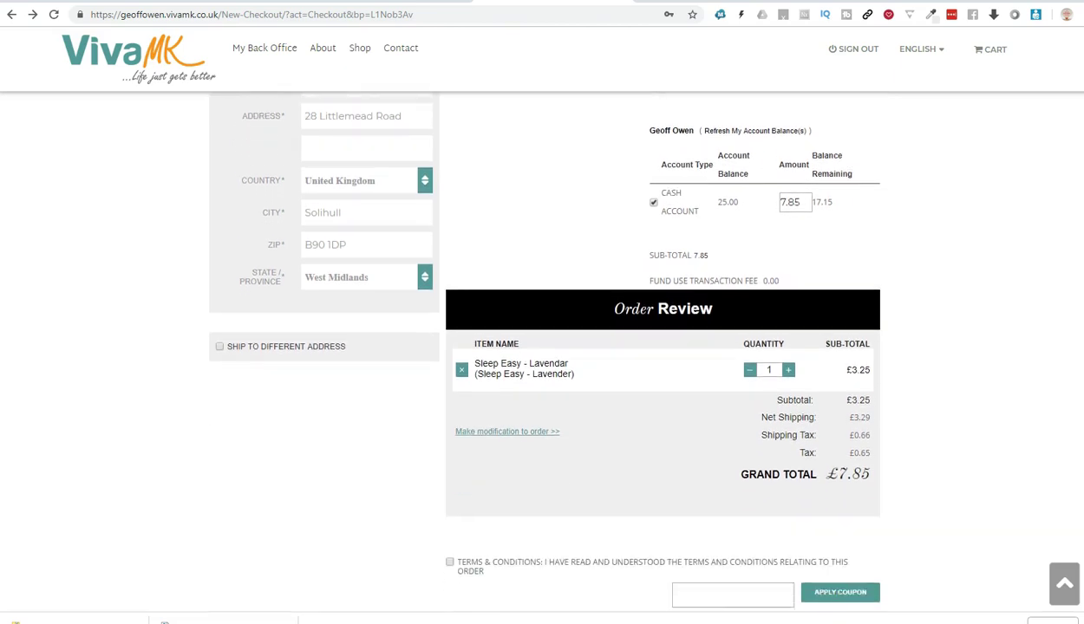
scroll(542, 347, "down", 1)
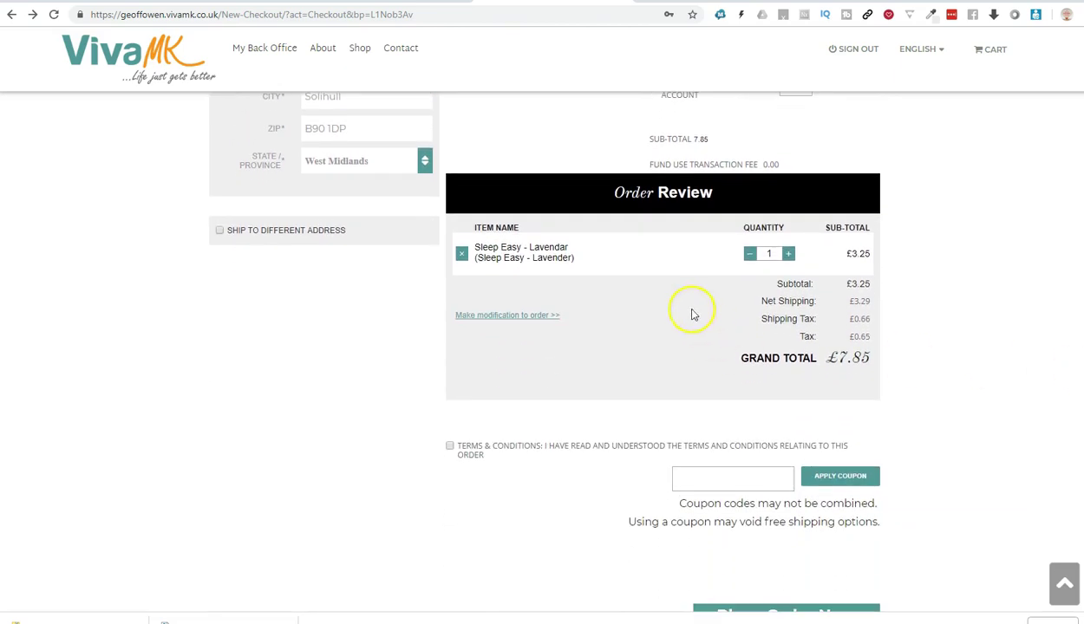
left_click(450, 447)
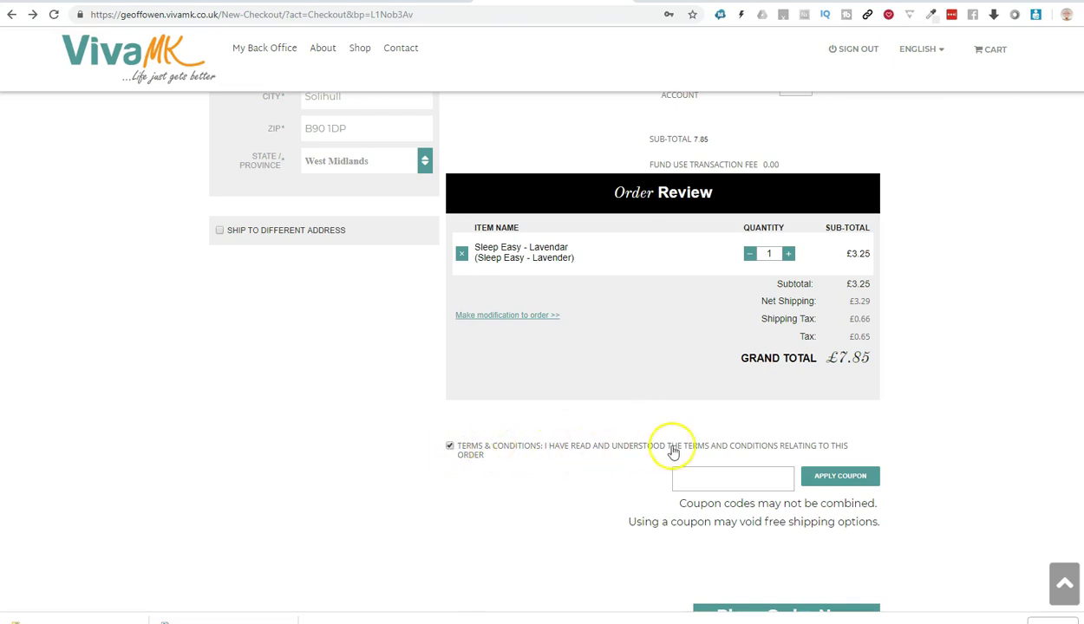
scroll(529, 343, "down", 1)
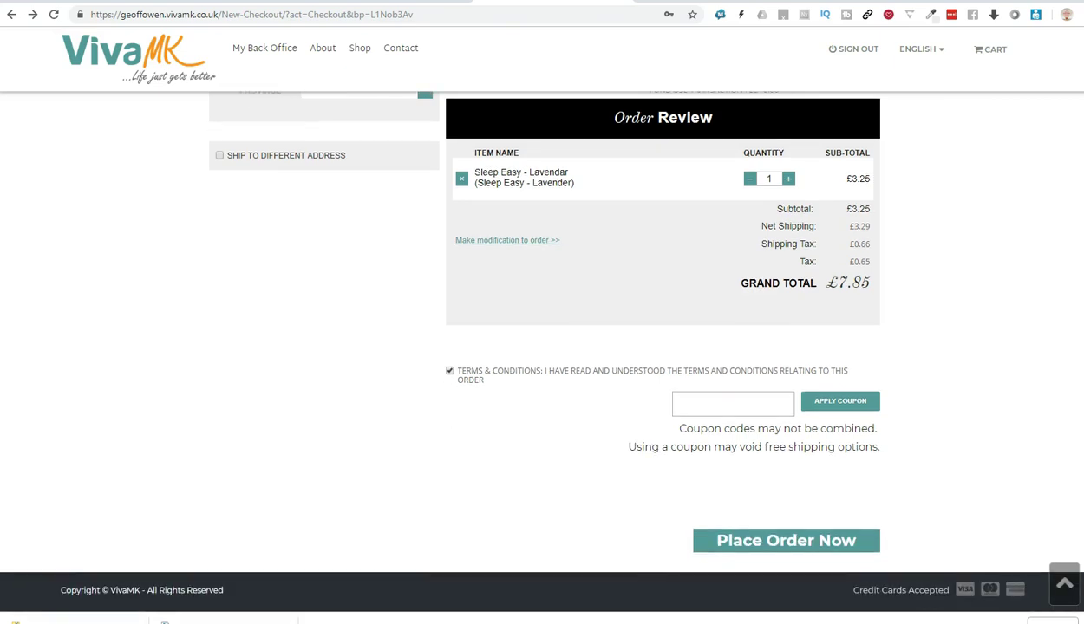
left_click(785, 542)
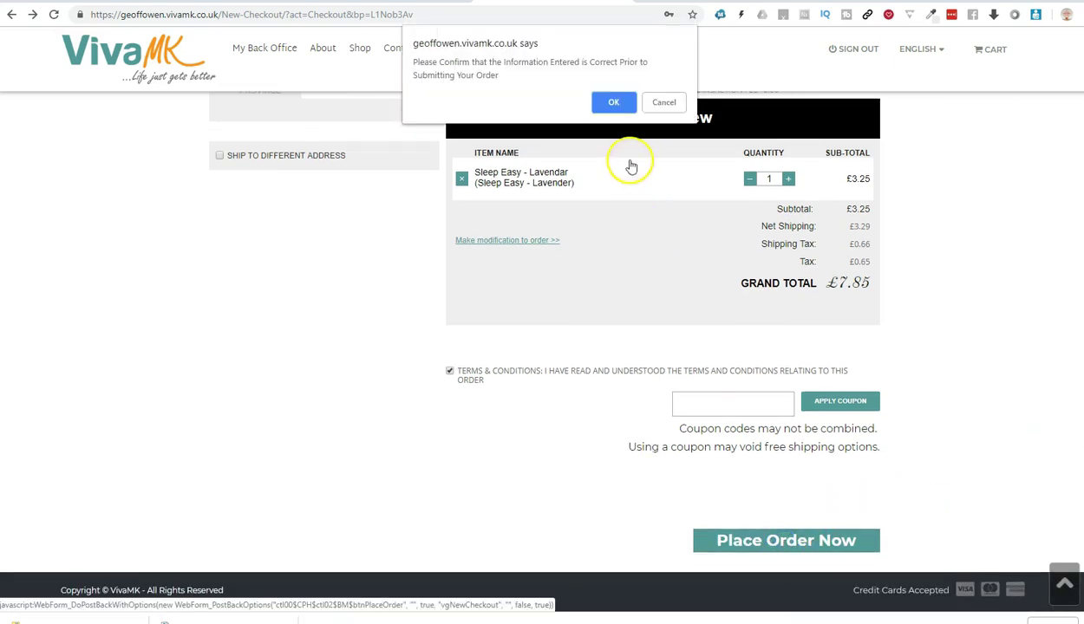
Confirm and submit the Sleep Easy - Lavendar order, paid by EWallet with Direct shipping.
left_click(614, 102)
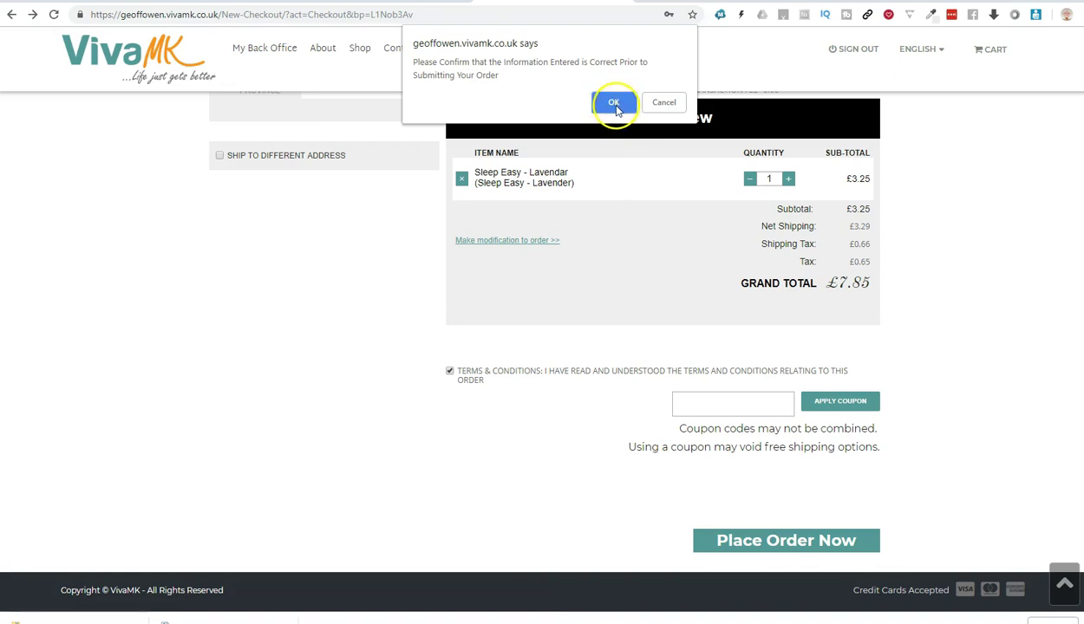
left_click(614, 102)
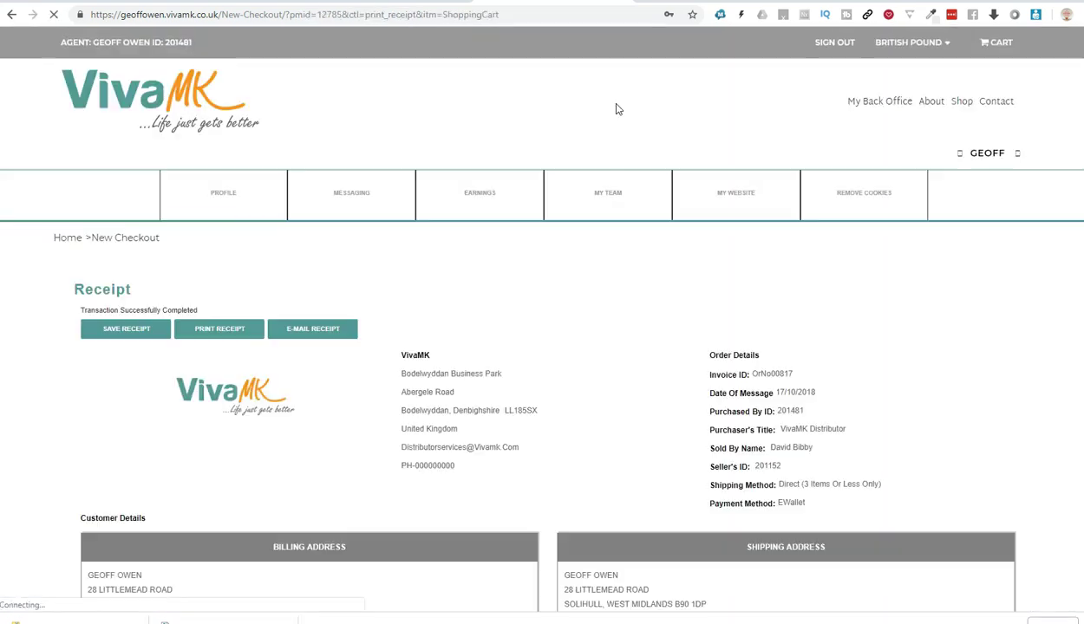
mouse_move(627, 243)
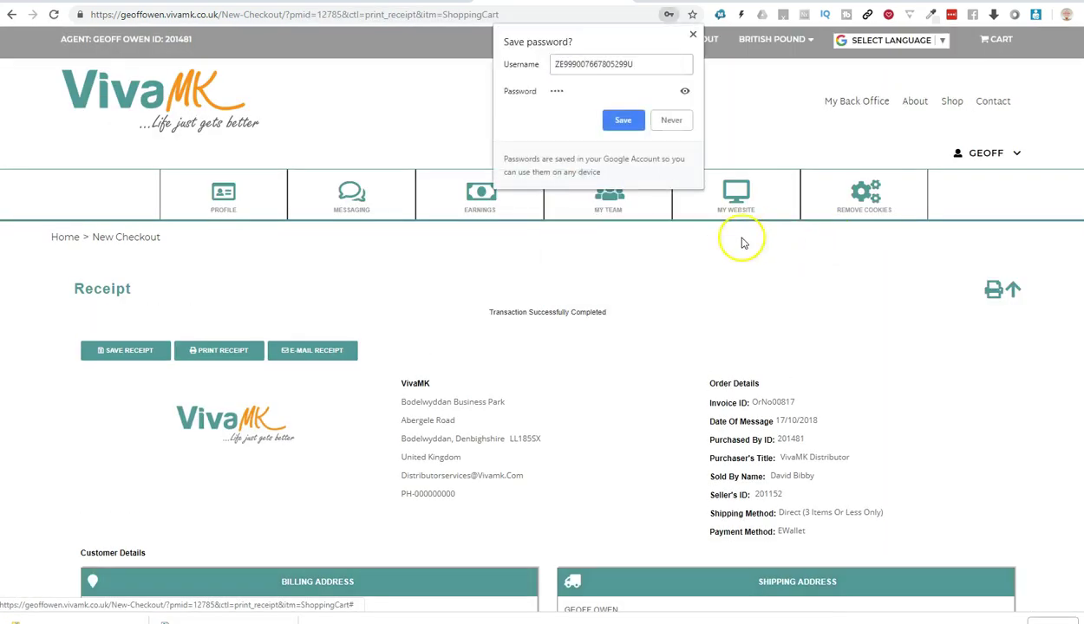
Decline saving the eWallet login and review the receipt: £7.85 paid, £0.00 balance remaining.
left_click(667, 122)
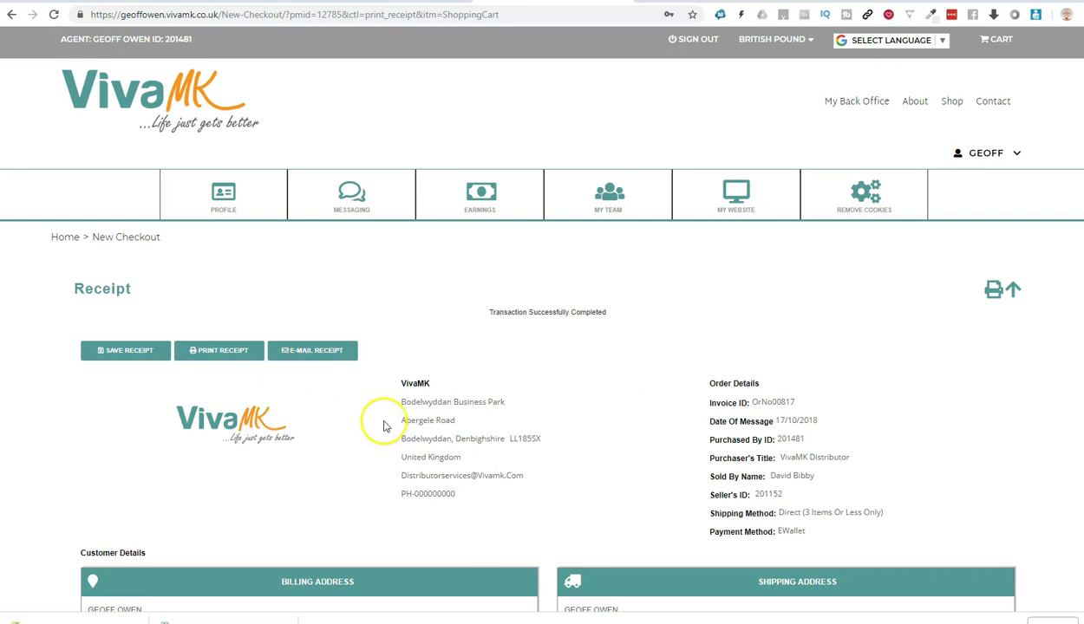
scroll(1057, 285, "down", 3)
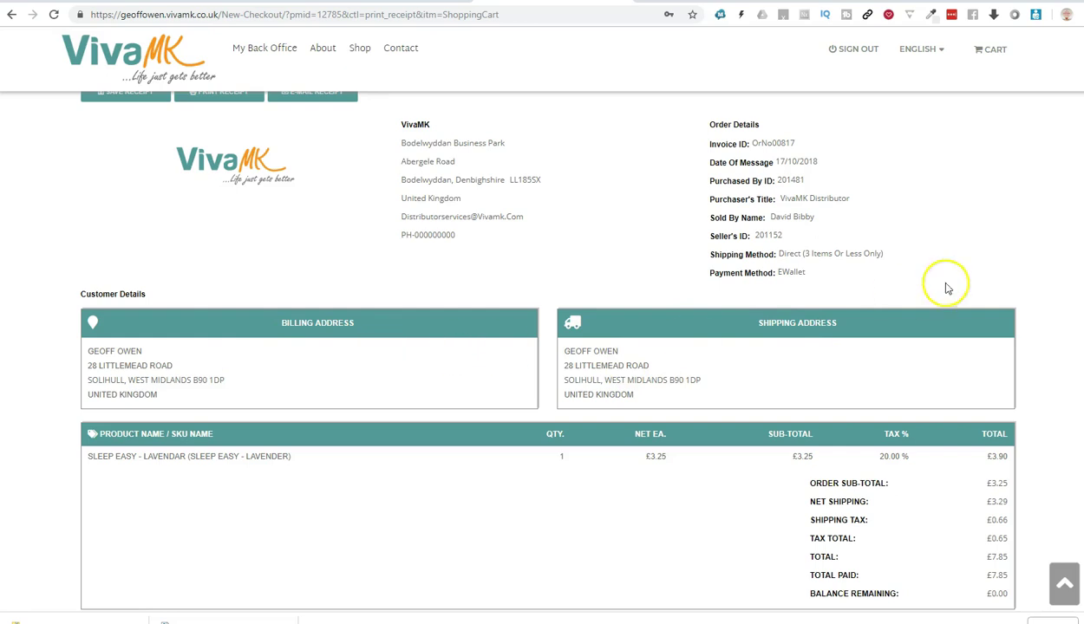
scroll(535, 342, "down", 1)
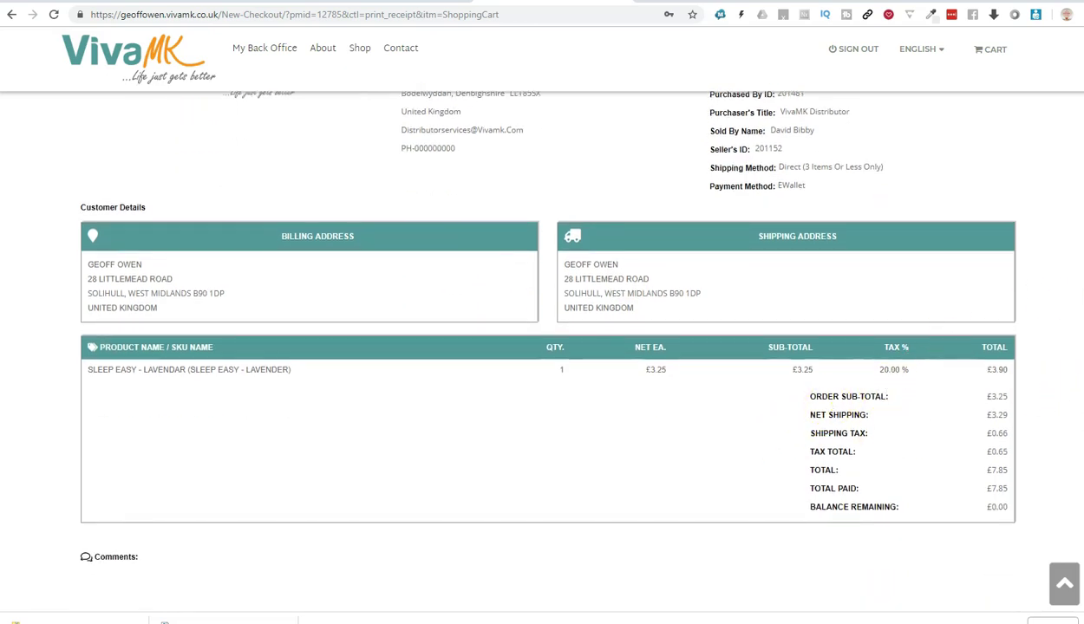
scroll(542, 347, "down", 2)
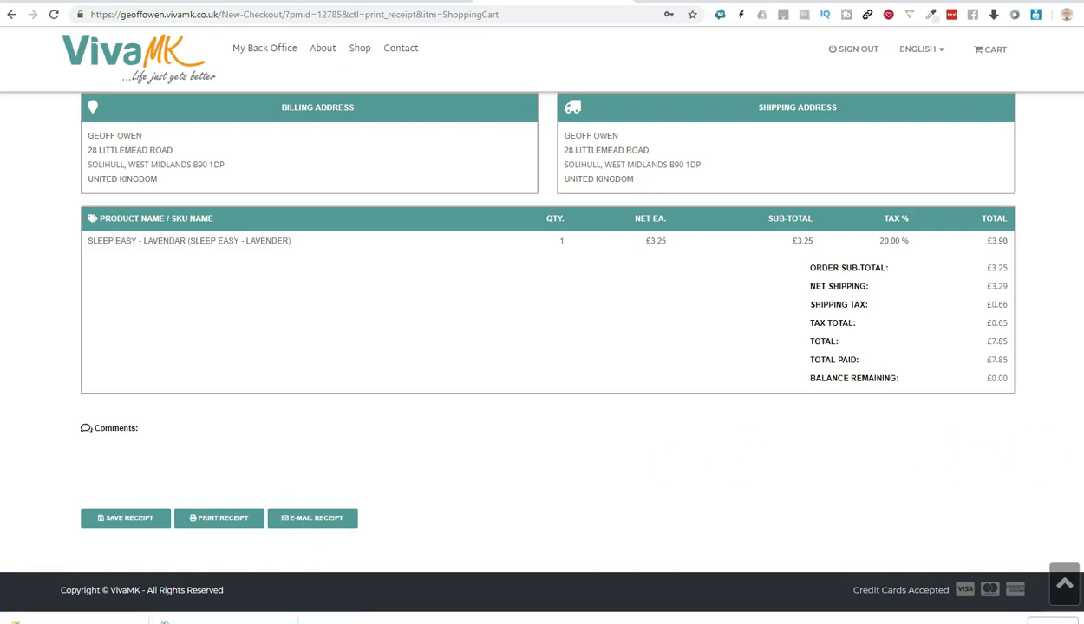
left_click(1064, 583)
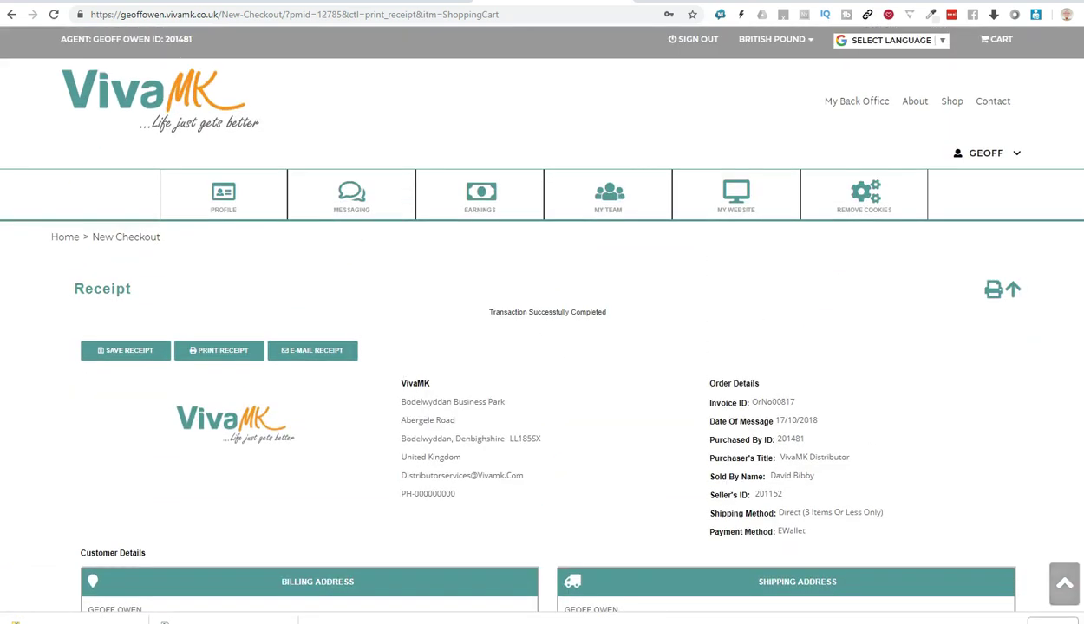